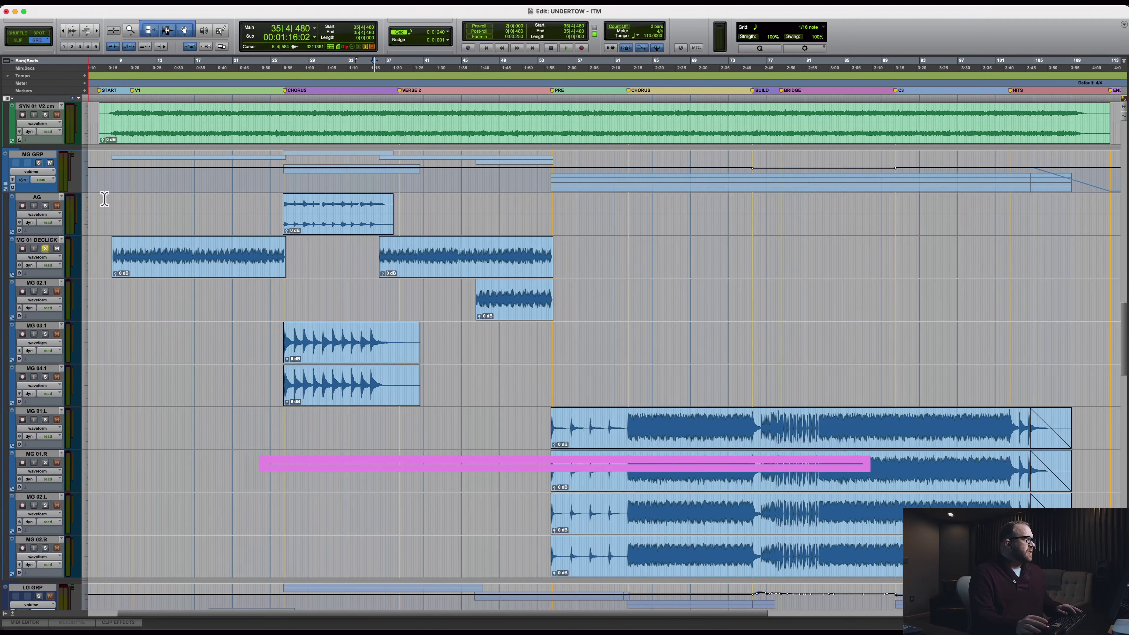
Step: Return the playhead to the START marker and glance over the mixer before going back to the timeline
click(101, 94)
key(super+equal)
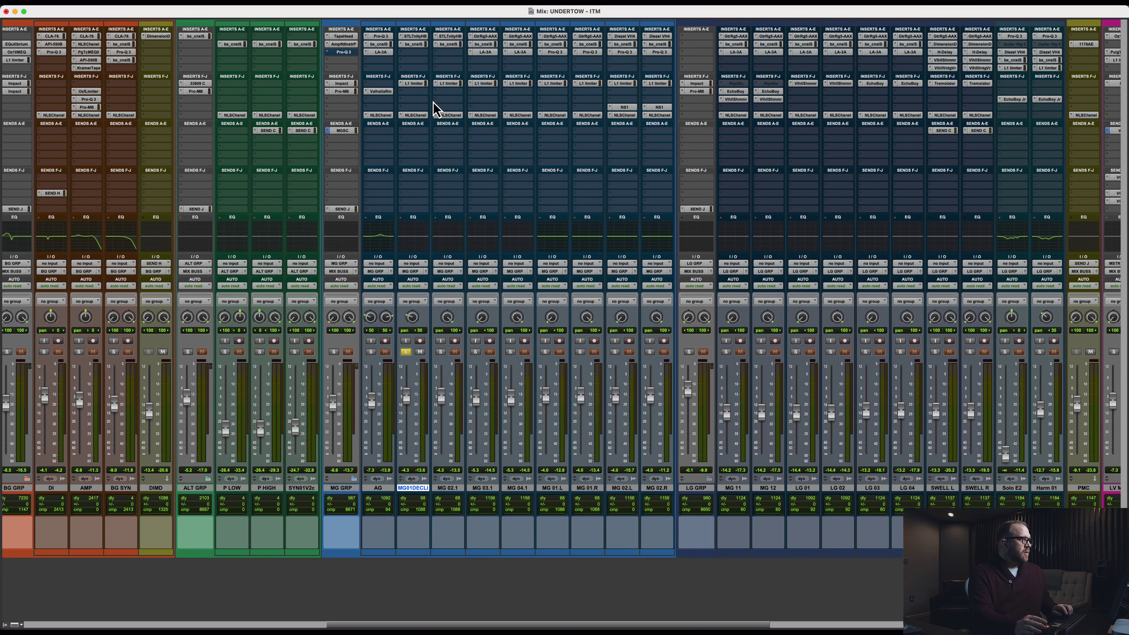
key(super+equal)
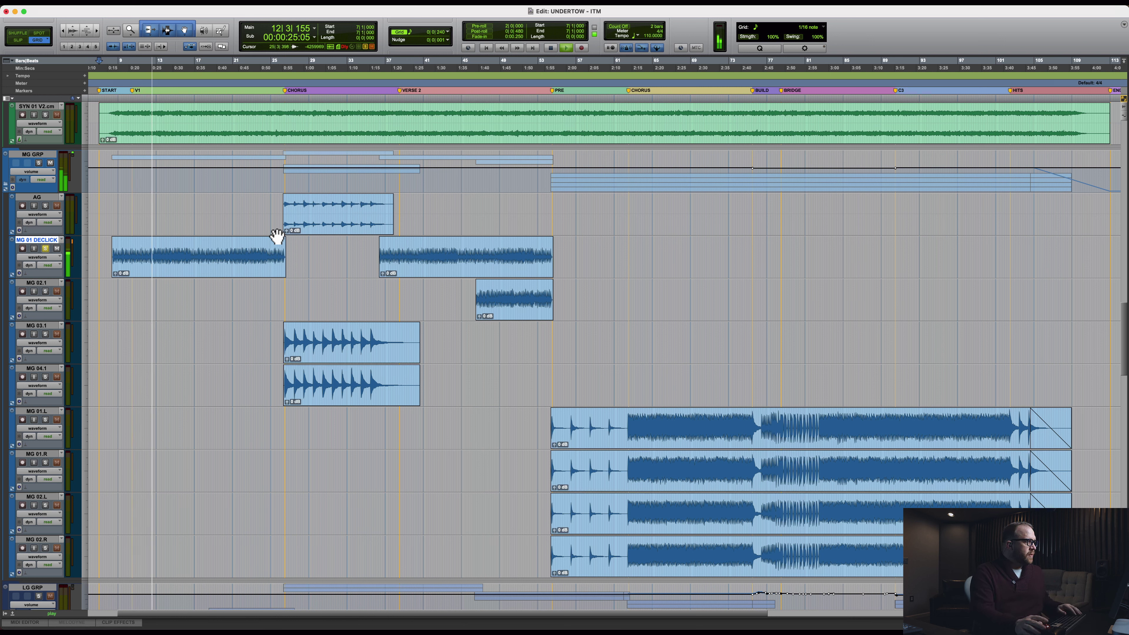
Step: Play the opening, zoom in on AG at 17|3|480, stop, and bring up the Mix window
click(200, 206)
key(super+bracketright)
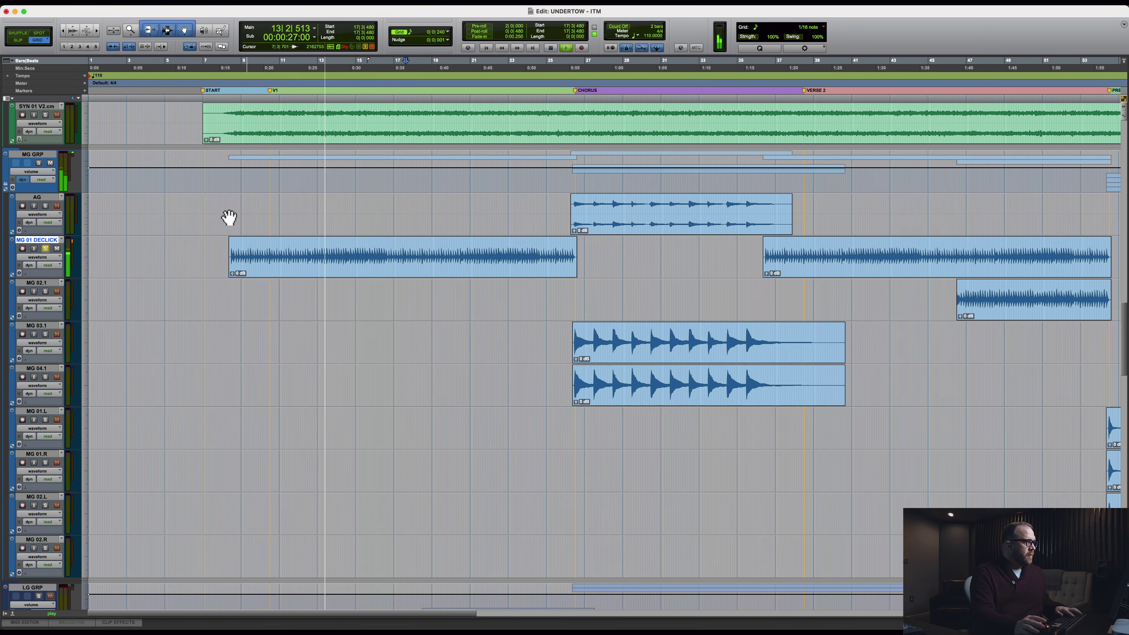
key(super+bracketright)
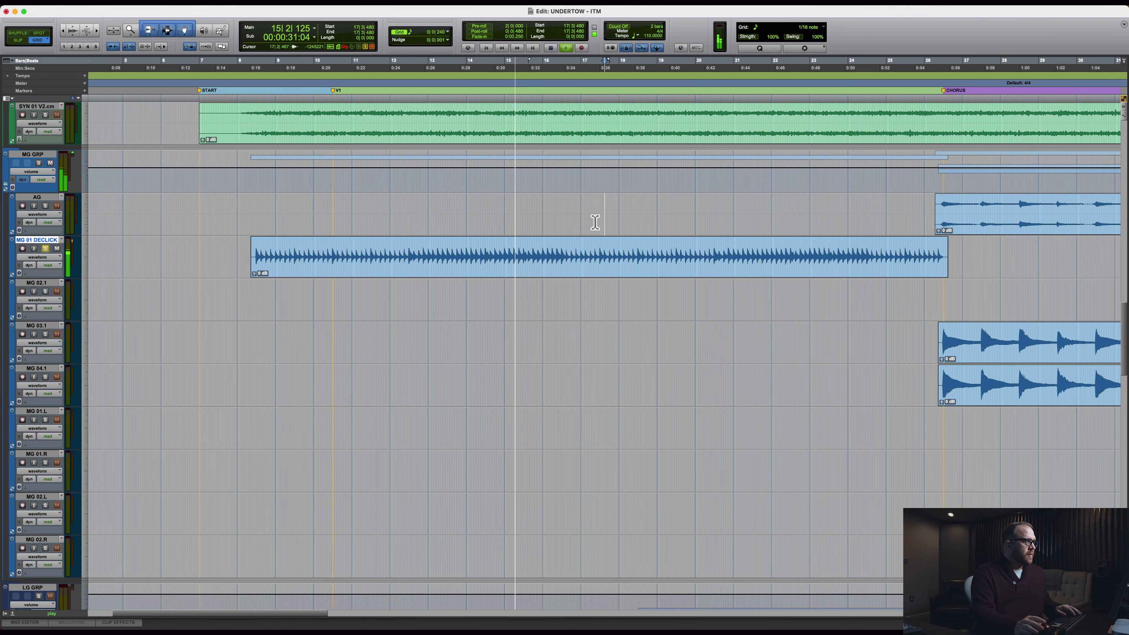
scroll(595, 224, up, 1)
scroll(632, 243, up, 2)
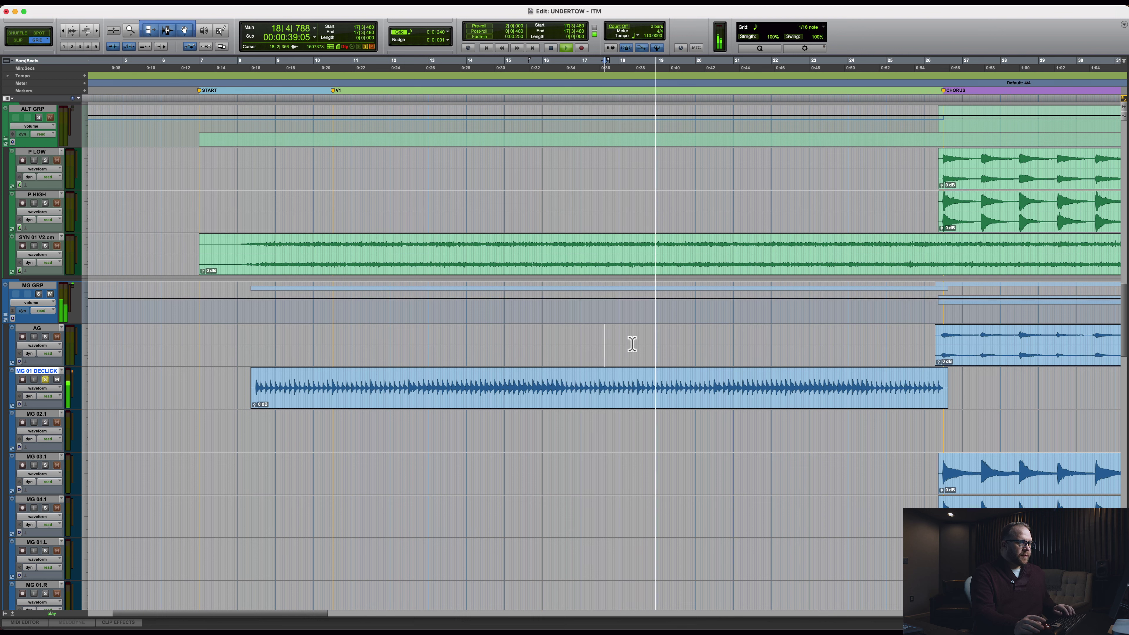
key(space)
key(super+equal)
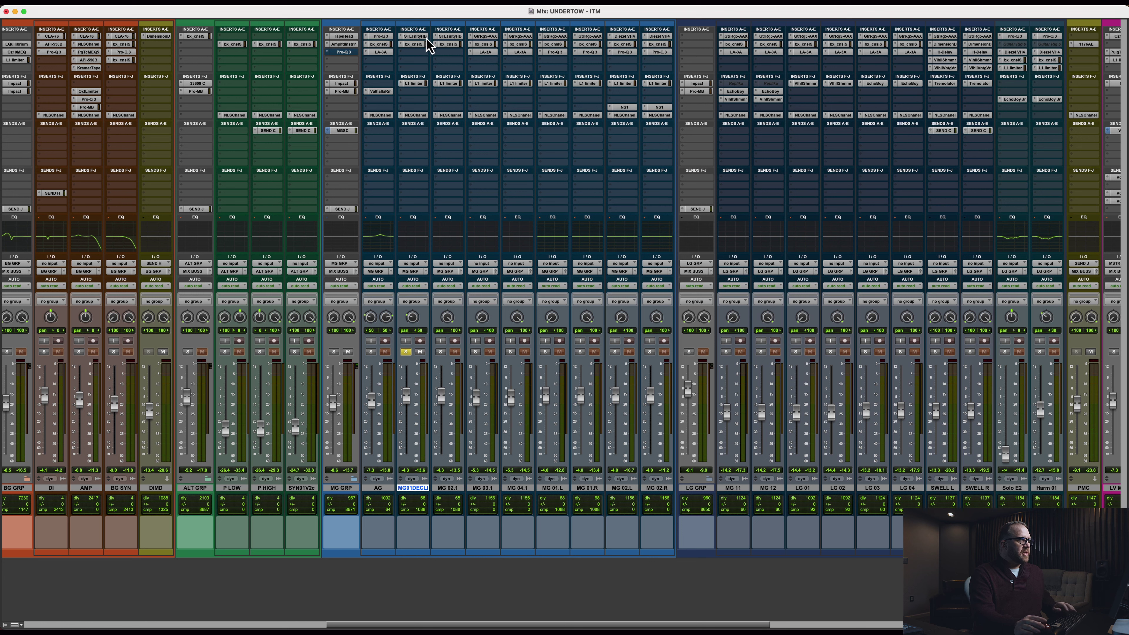
Step: Open the STLTnltyHB amp plugin, showing AMP-3, on MG 01 DECLICK
click(414, 36)
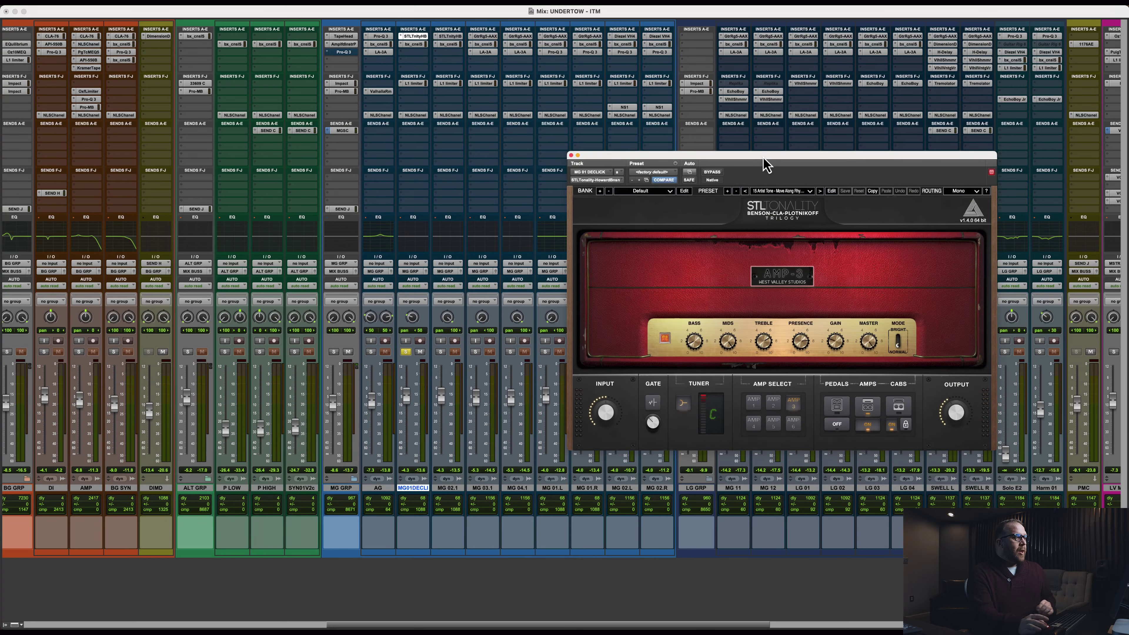
Step: Shift the STL Tonality window aside, check the timeline during playback, then close it
drag(763, 158, 714, 157)
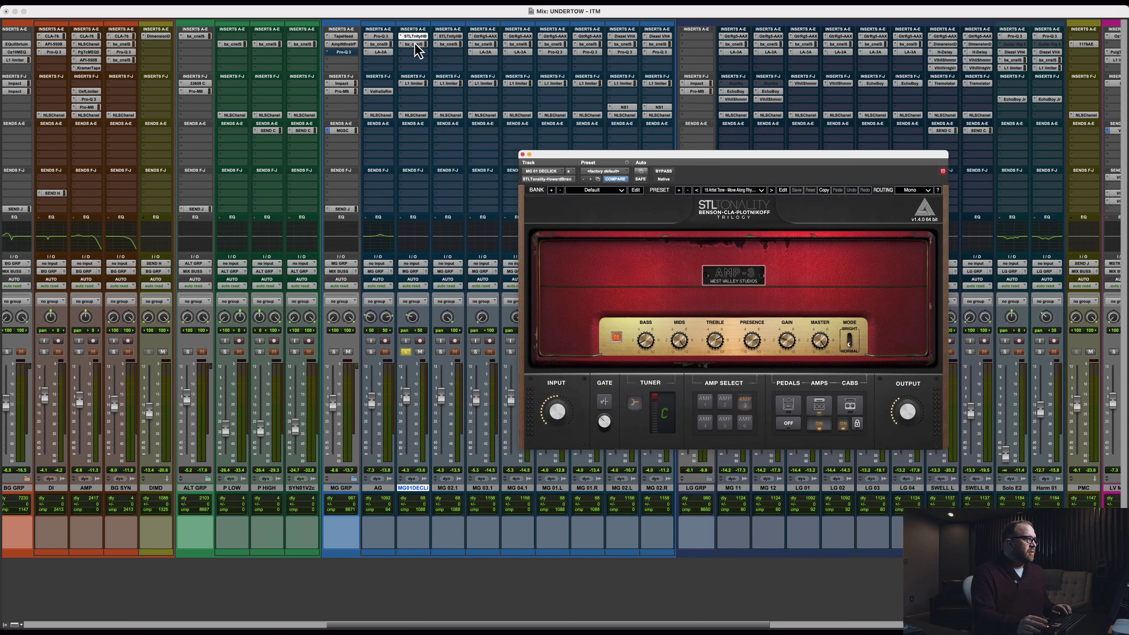
drag(417, 50, 409, 31)
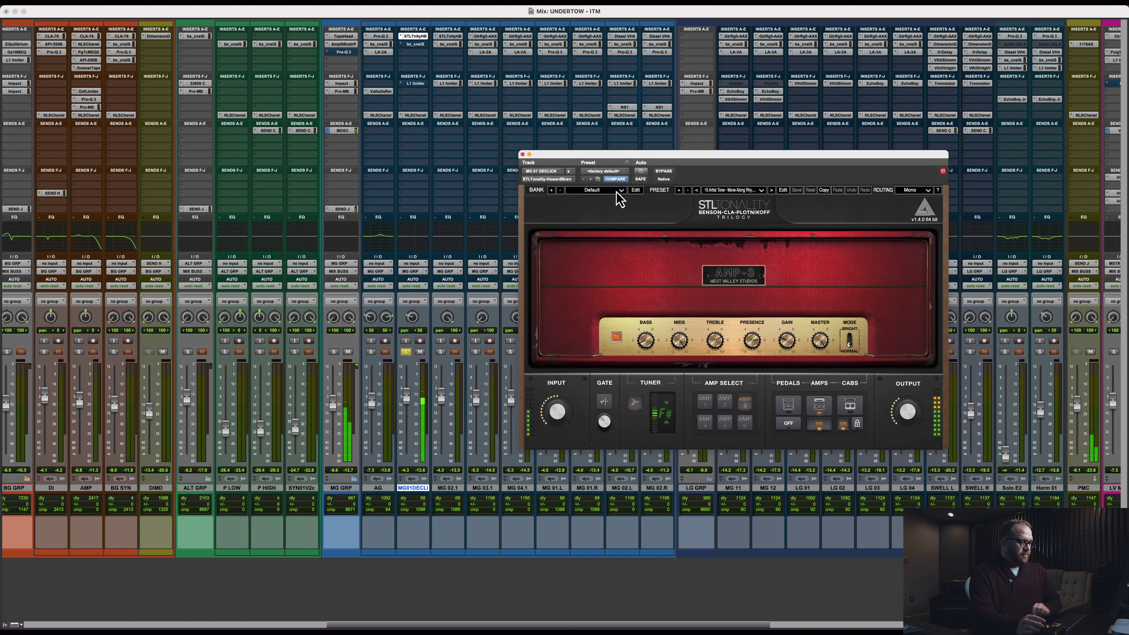
key(super+equal)
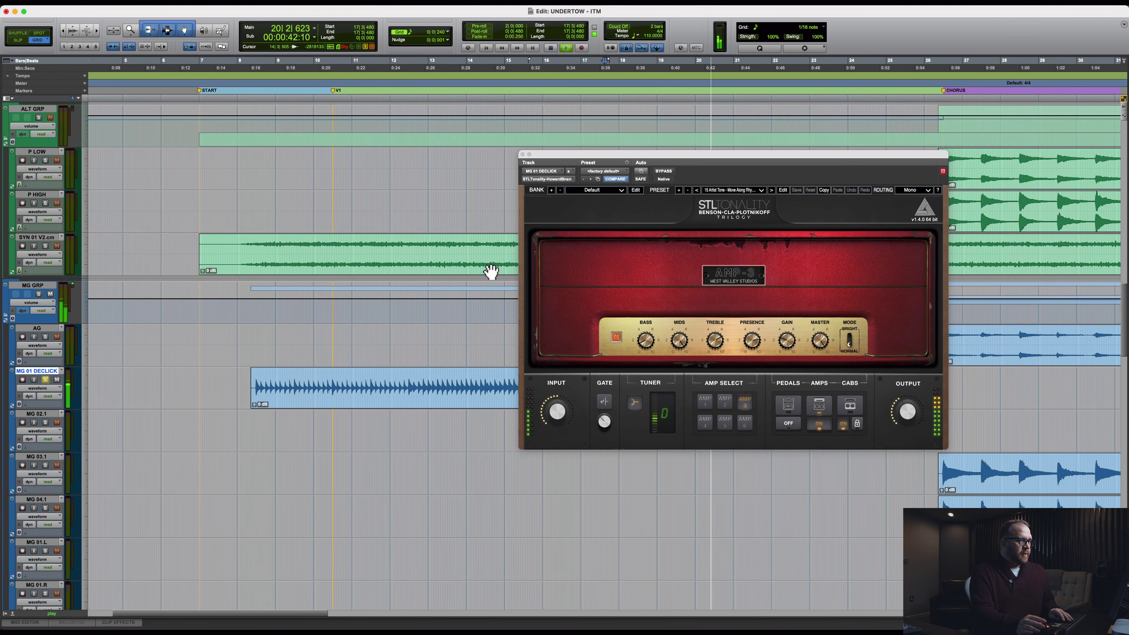
key(super+equal)
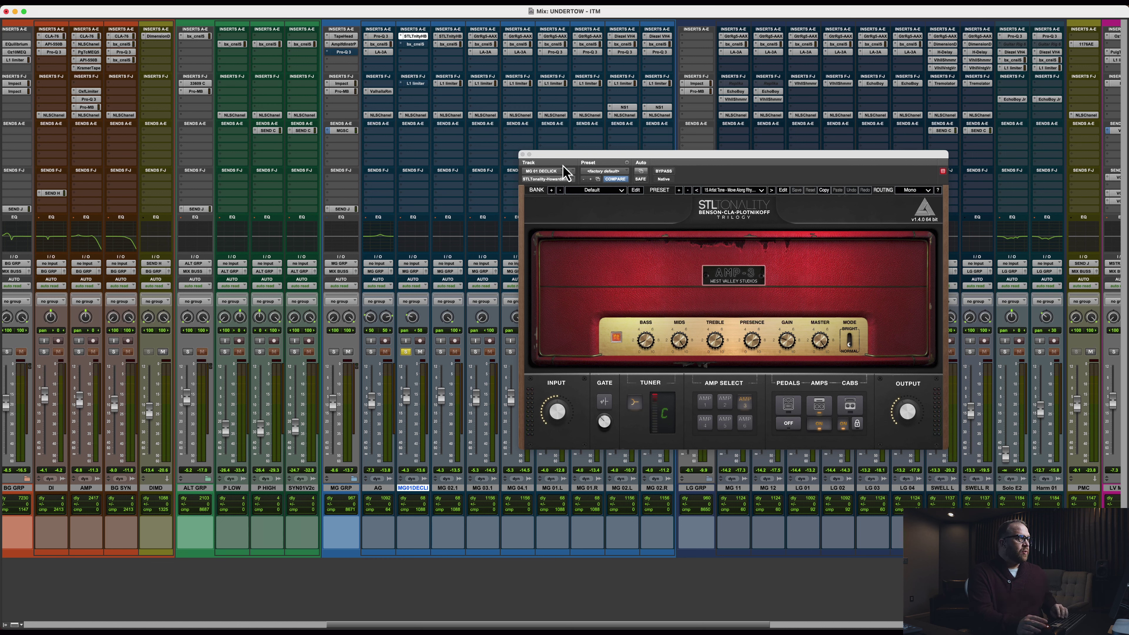
click(522, 155)
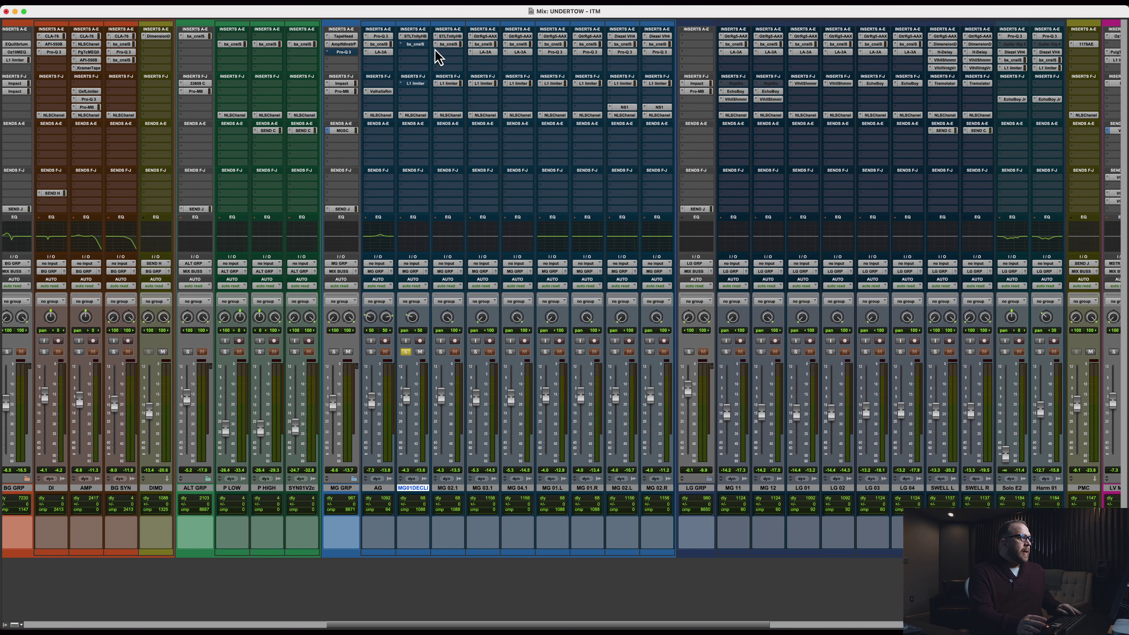
Step: Open the bx_console SSL 4000 E on MG 01 DECLICK and inspect its HMF, LF and HPF settings
click(420, 45)
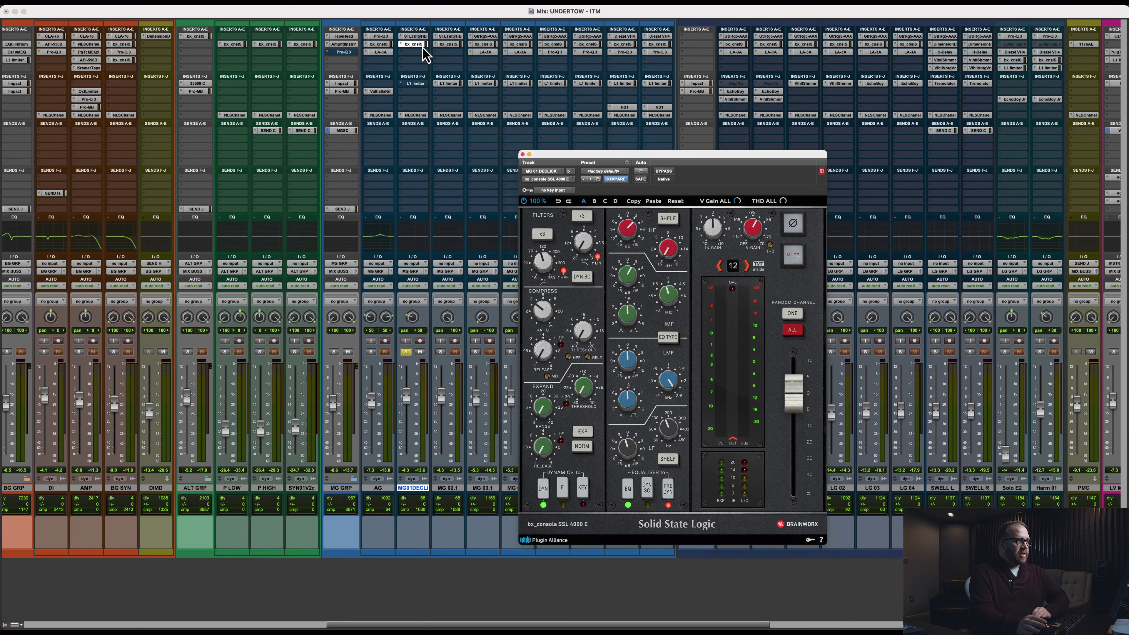
drag(639, 160, 606, 153)
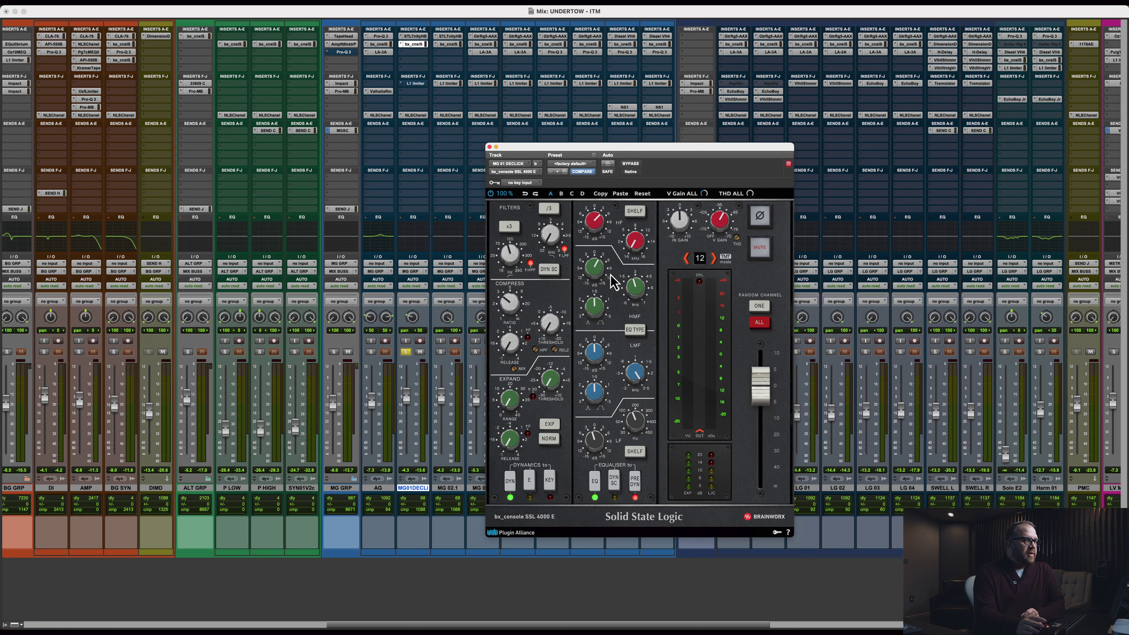
mouse_move(600, 268)
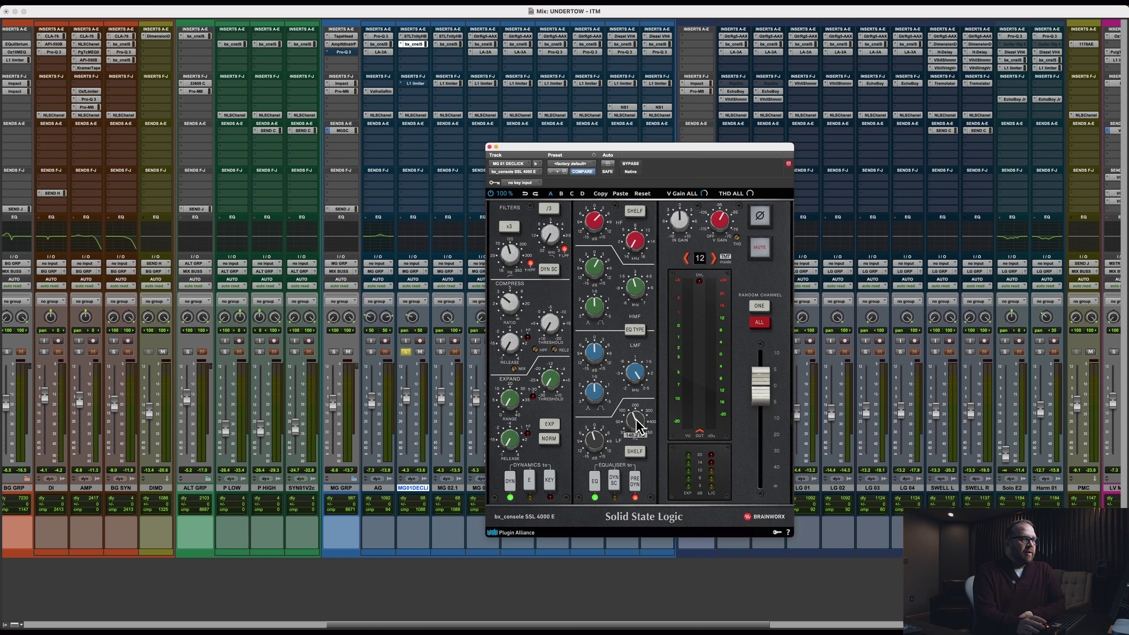
mouse_move(606, 446)
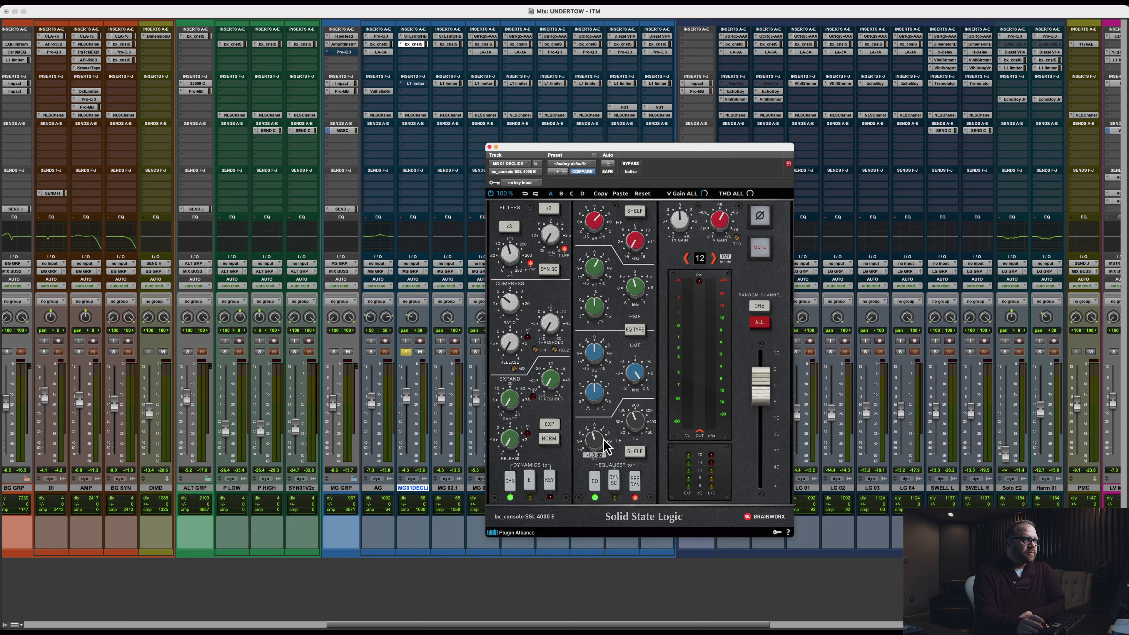
mouse_move(510, 262)
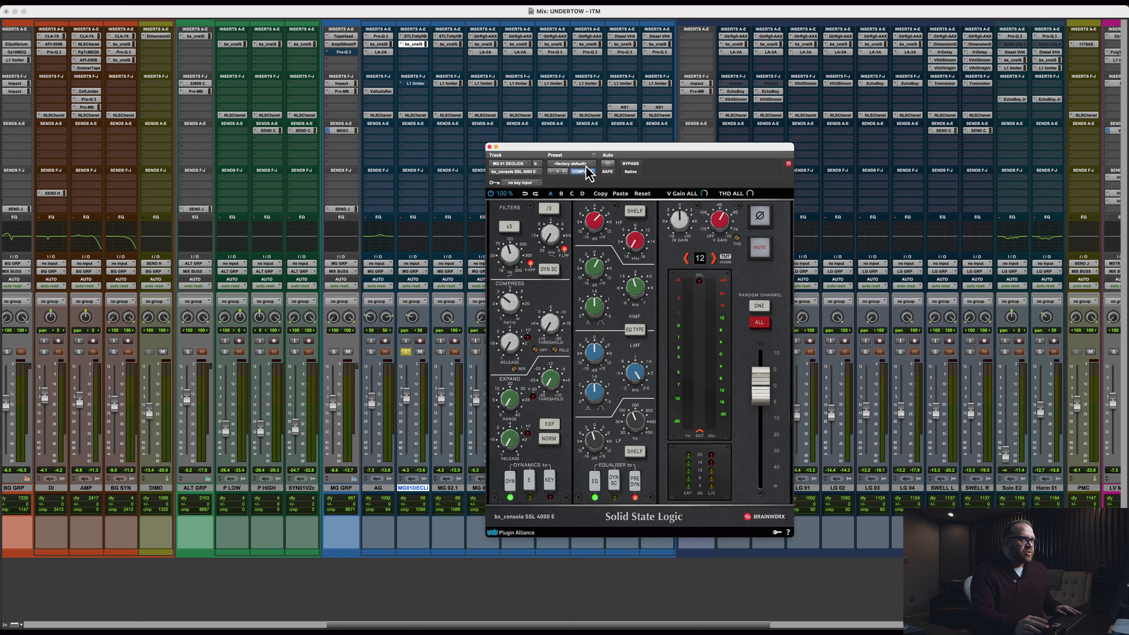
drag(603, 159, 581, 153)
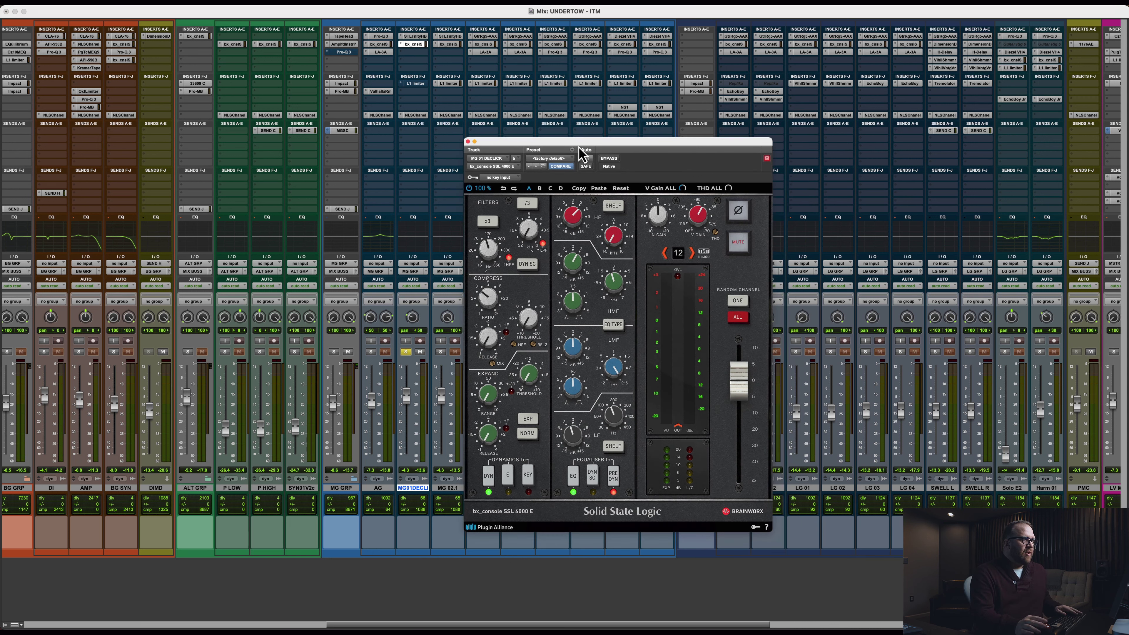
Step: Listen to the guitar with the SSL 4000 E processing active
key(space)
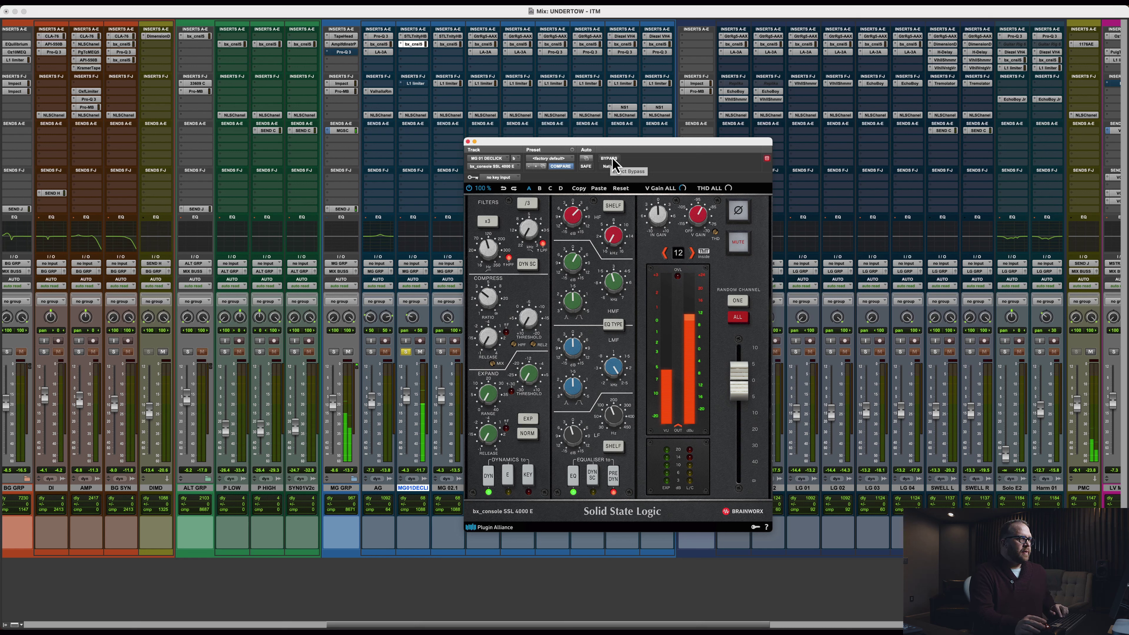
key(super+equal)
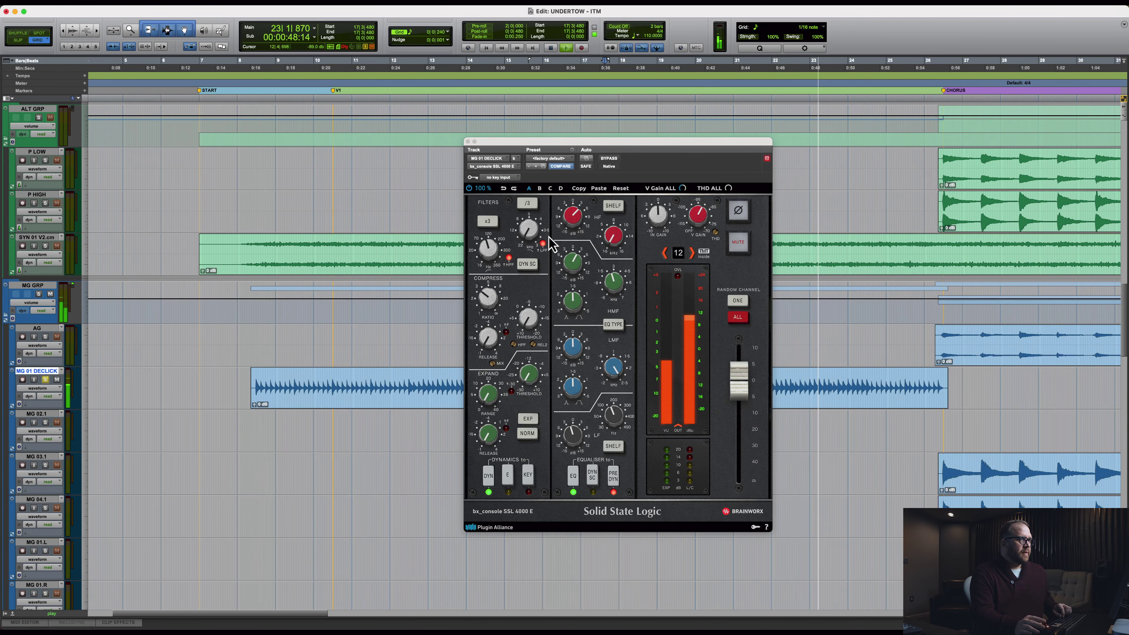
key(space)
Step: Bypass the SSL 4000 E, audition the guitar without it, and close its window
click(608, 158)
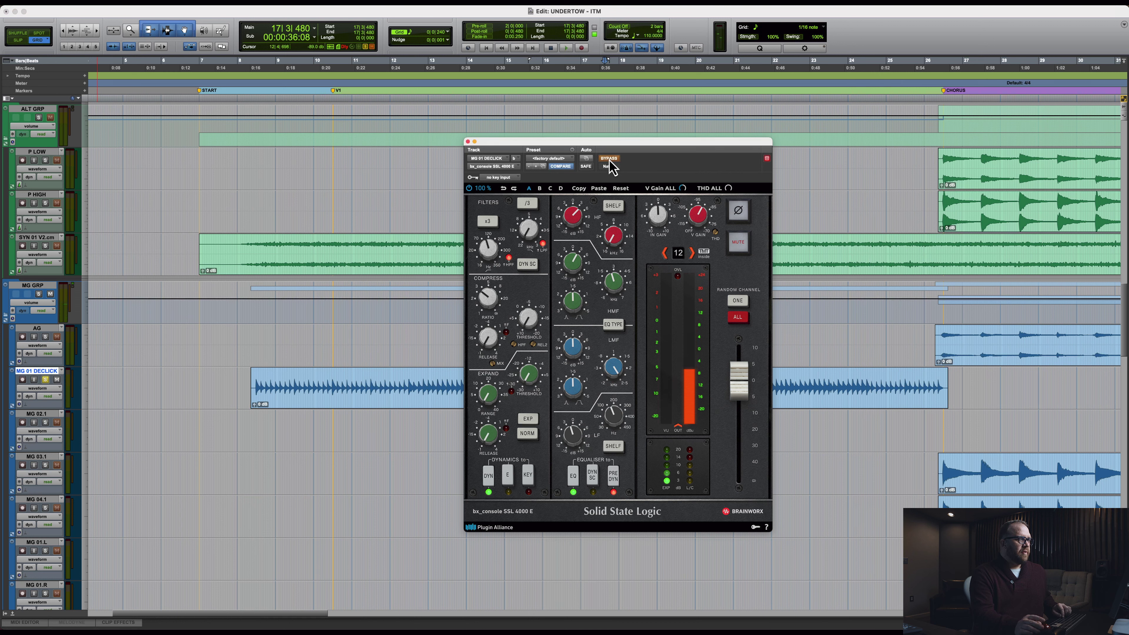
key(space)
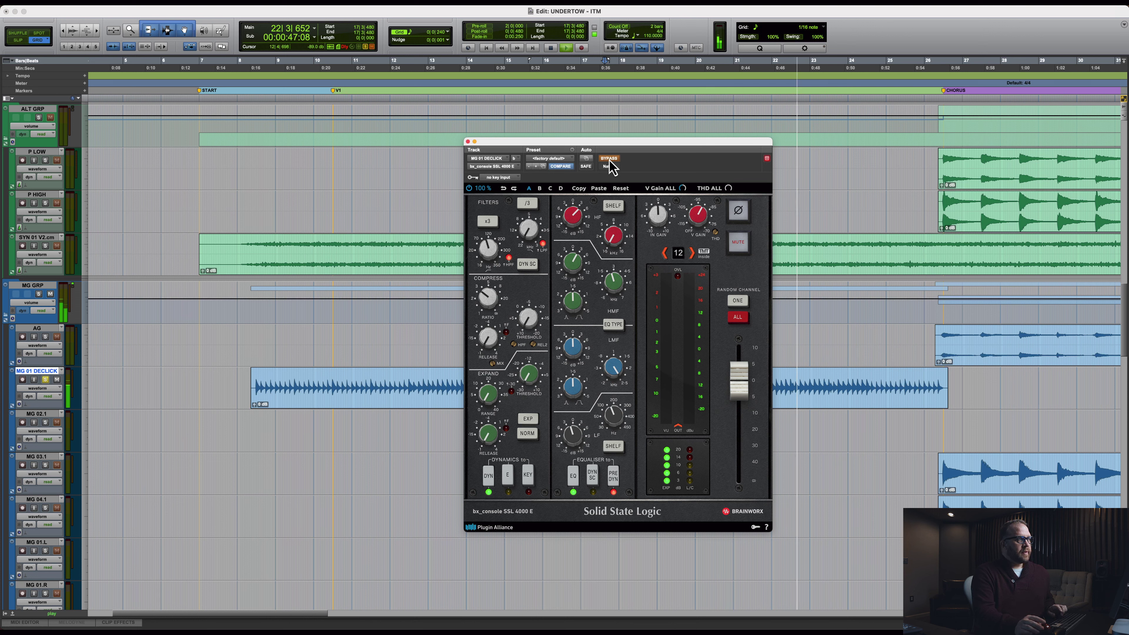
key(space)
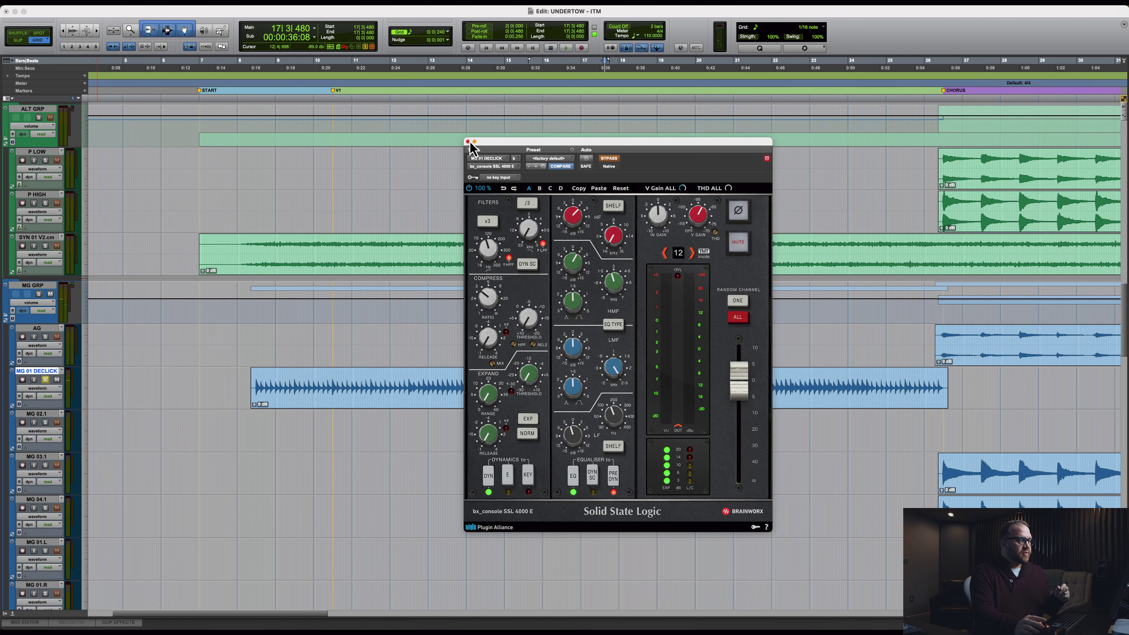
click(467, 141)
key(super+equal)
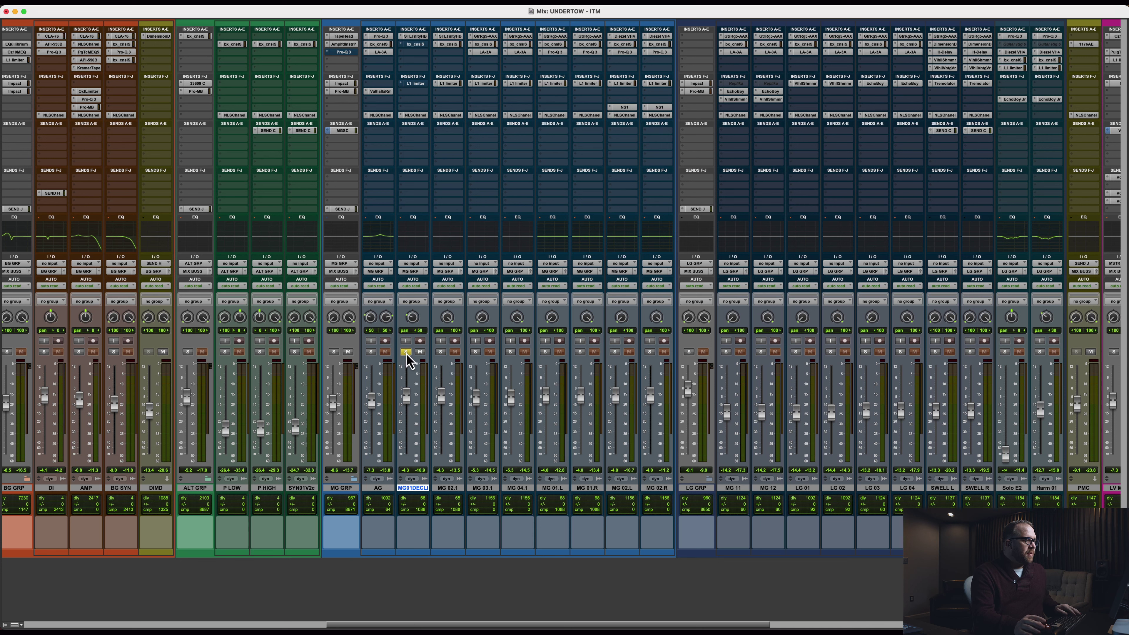
Step: Zoom out to the whole song and select the second MG 01 DECLICK clip
key(super+equal)
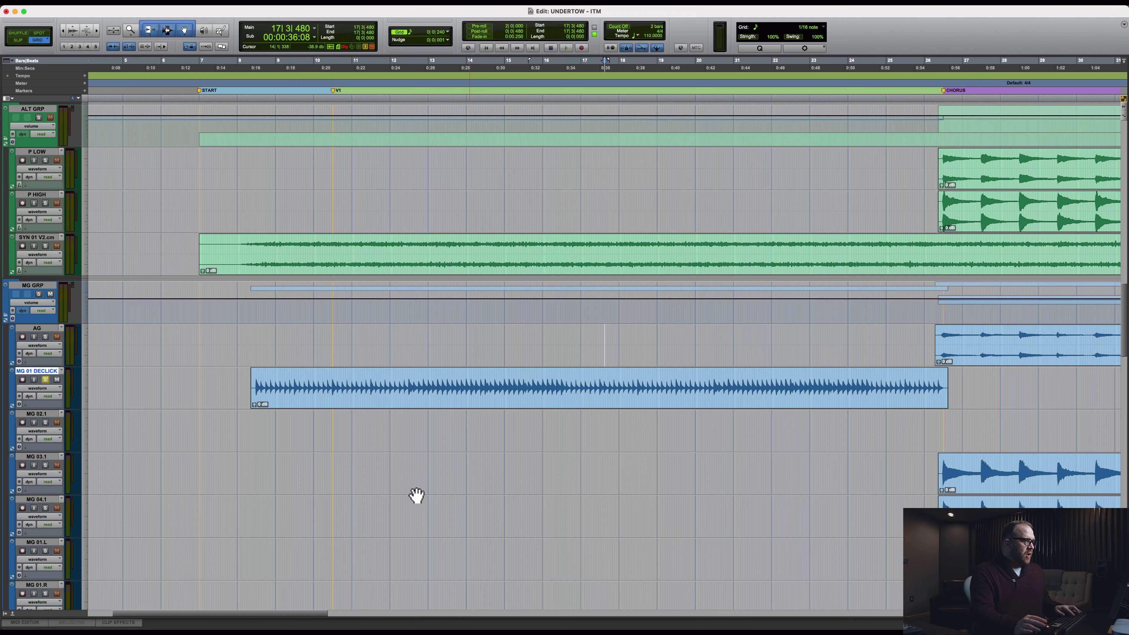
key(super+bracketleft)
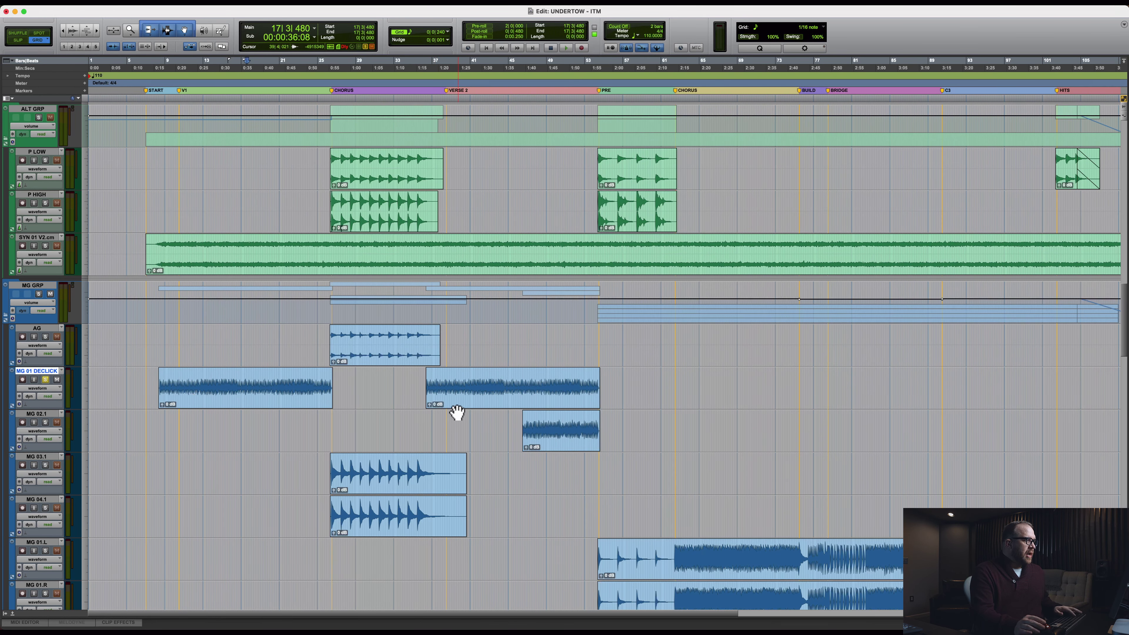
click(454, 399)
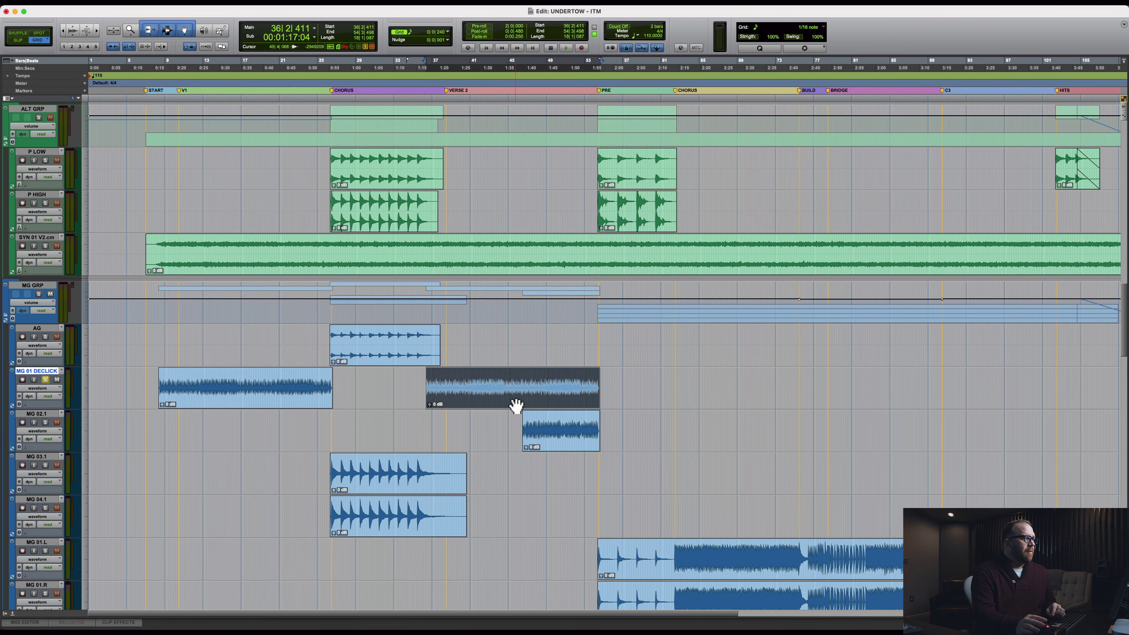
Step: Solo MG 02.1 alongside MG 01 DECLICK and set the playback point at bar 44
scroll(376, 416, down, 1)
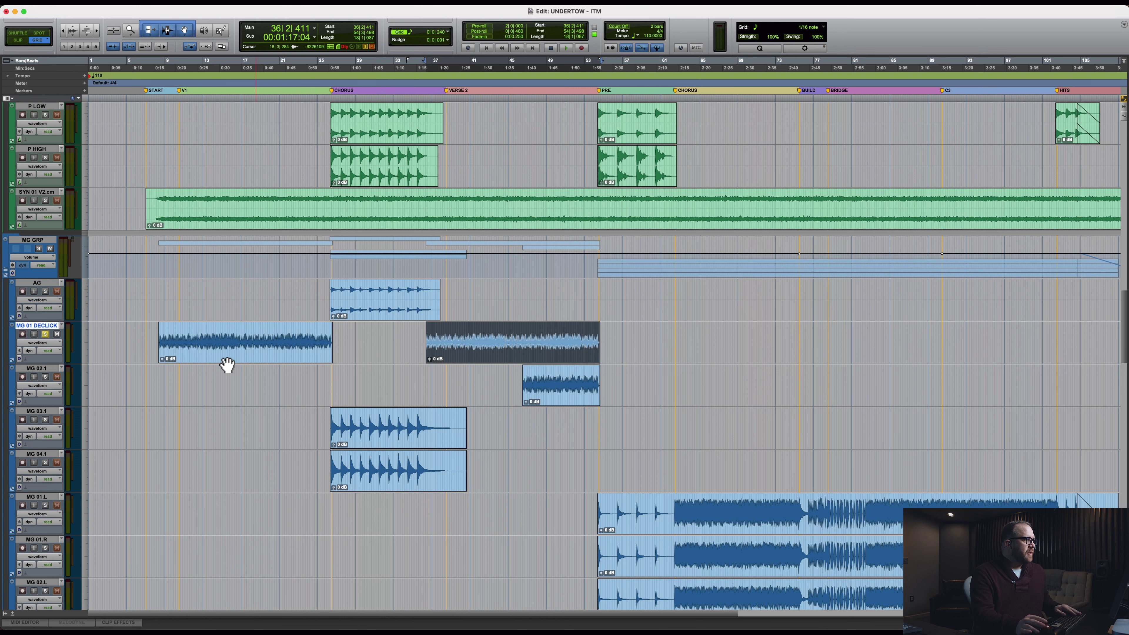
super+click(45, 377)
click(45, 335)
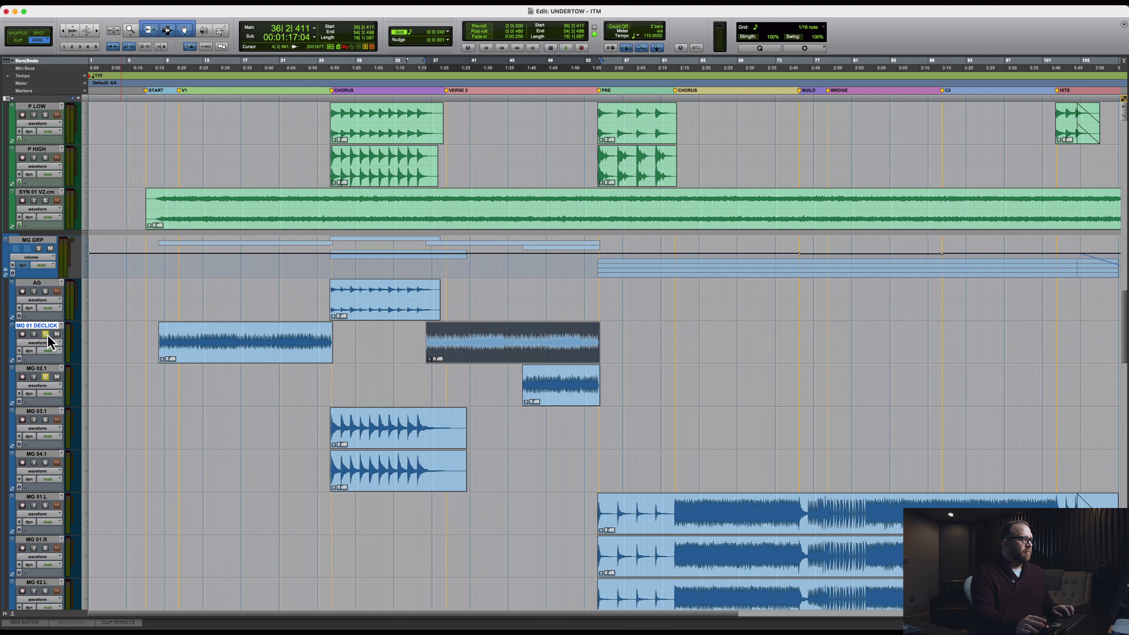
click(518, 338)
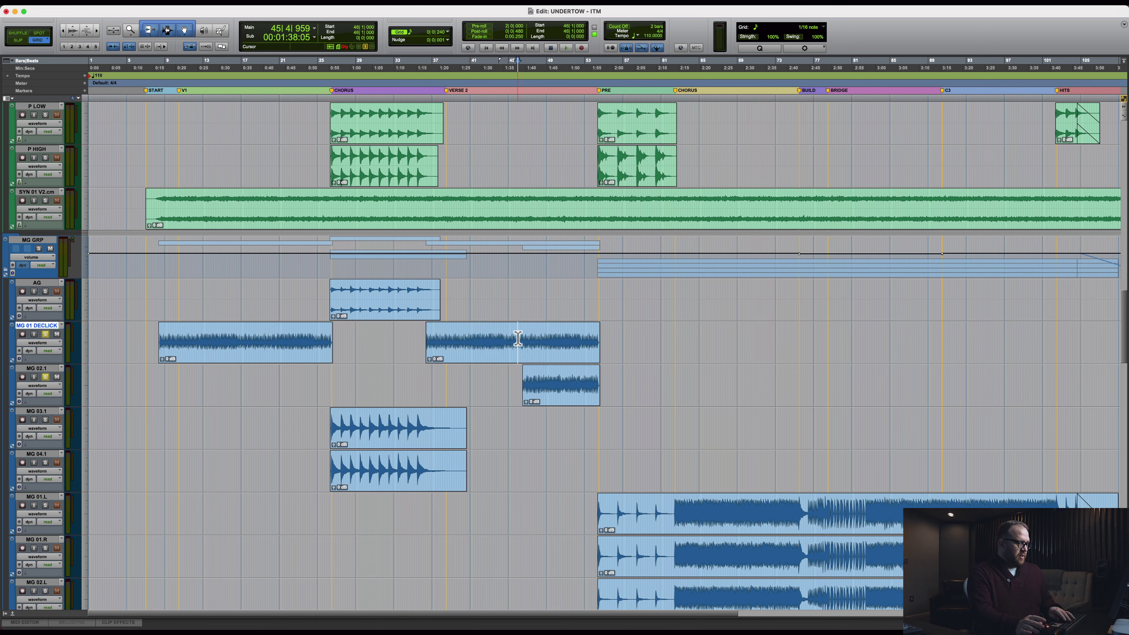
key(super+equal)
key(super+equal)
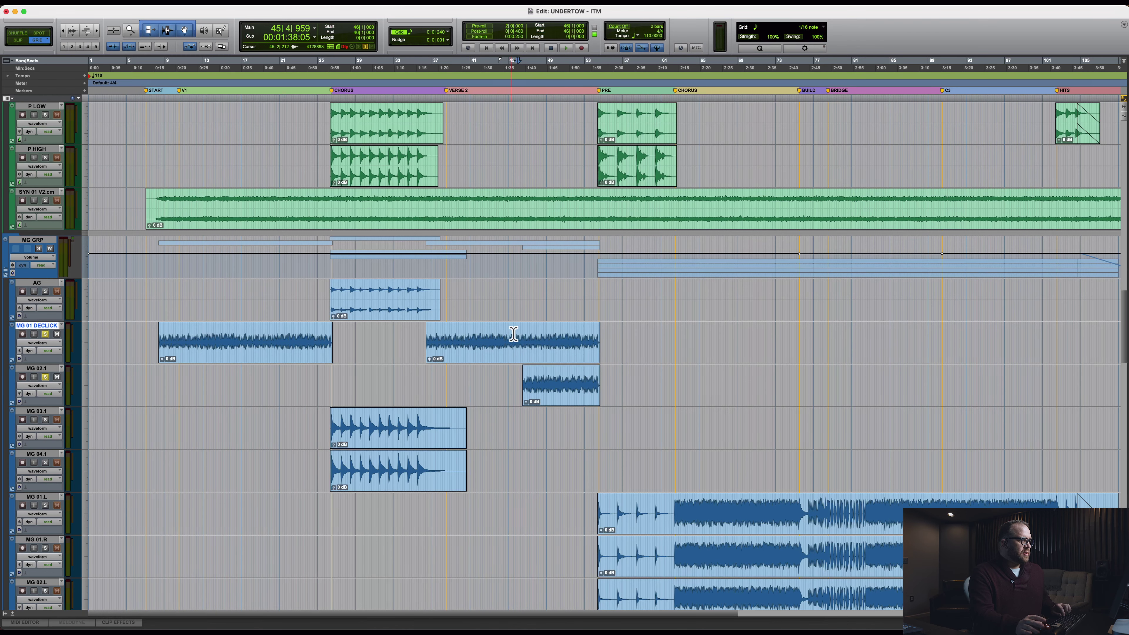
click(504, 333)
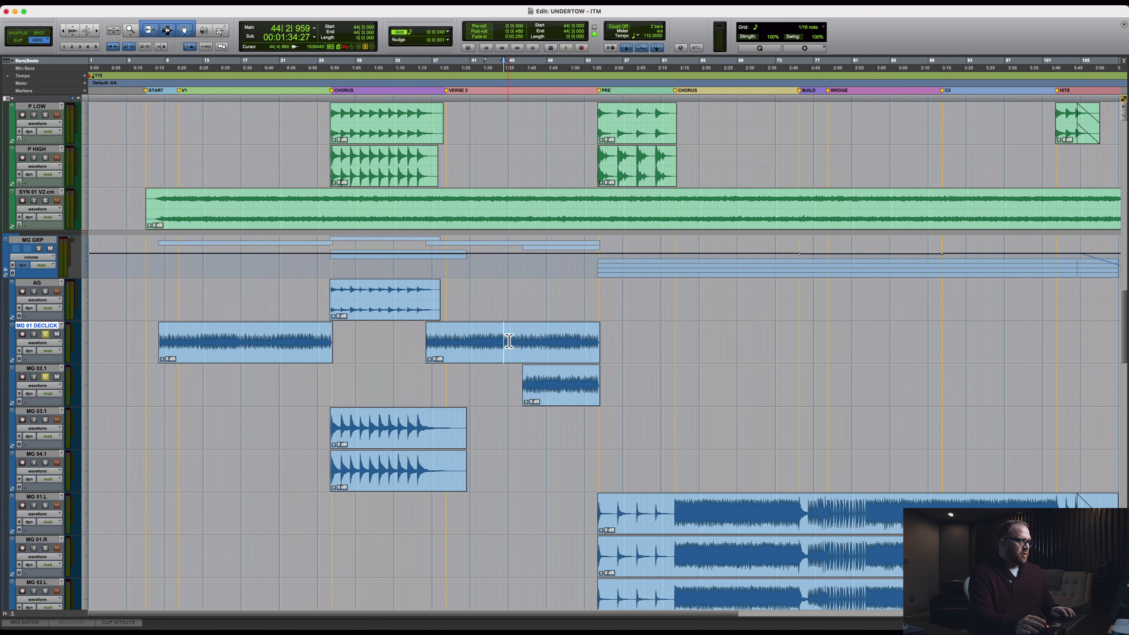
key(super+equal)
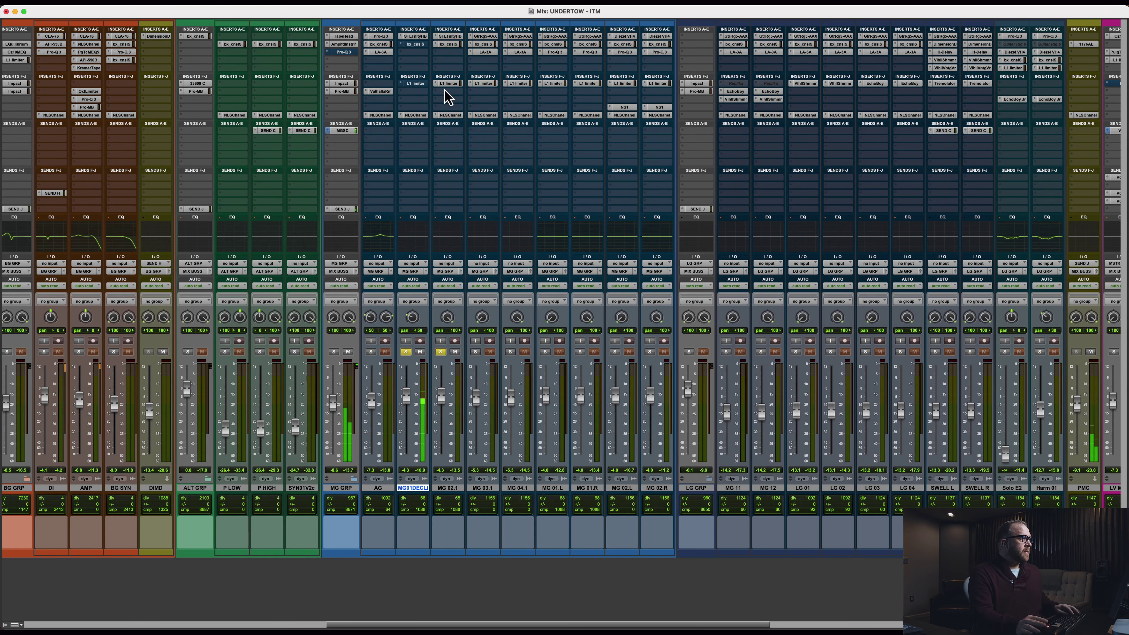
click(415, 44)
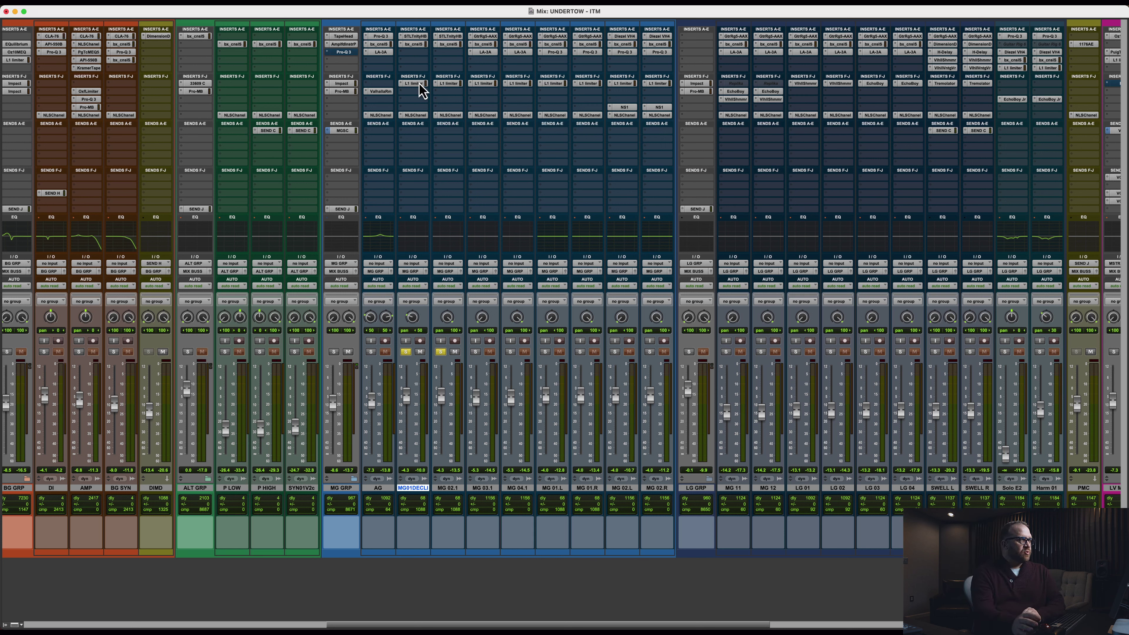
Step: Open the L1 Limiter on MG 01 DECLICK and move its window slightly left
click(419, 83)
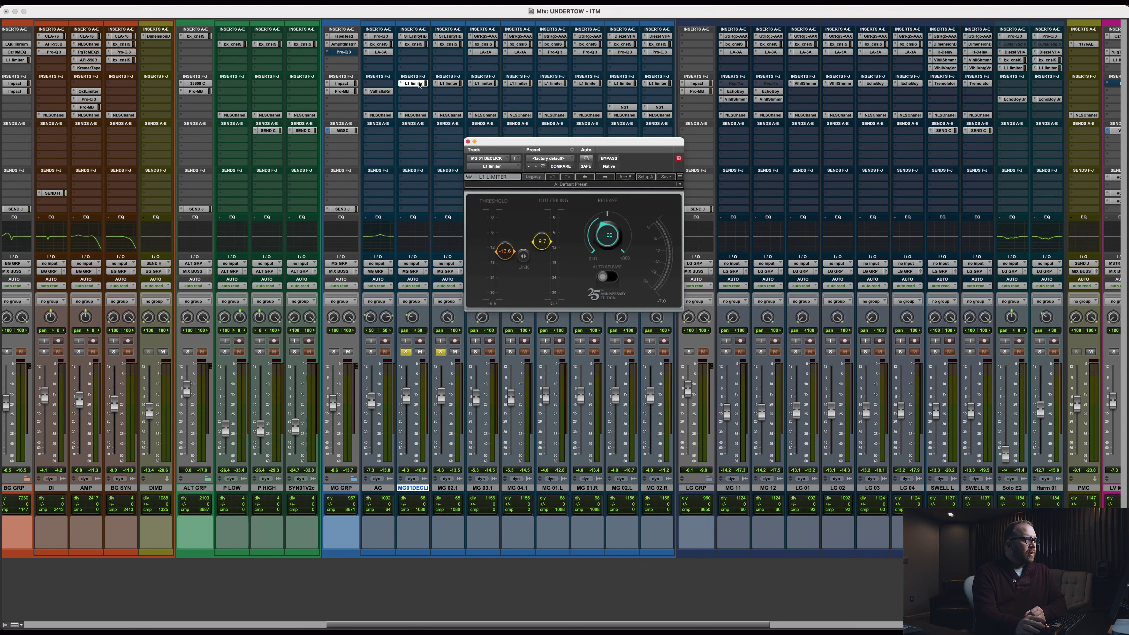
drag(517, 142, 496, 145)
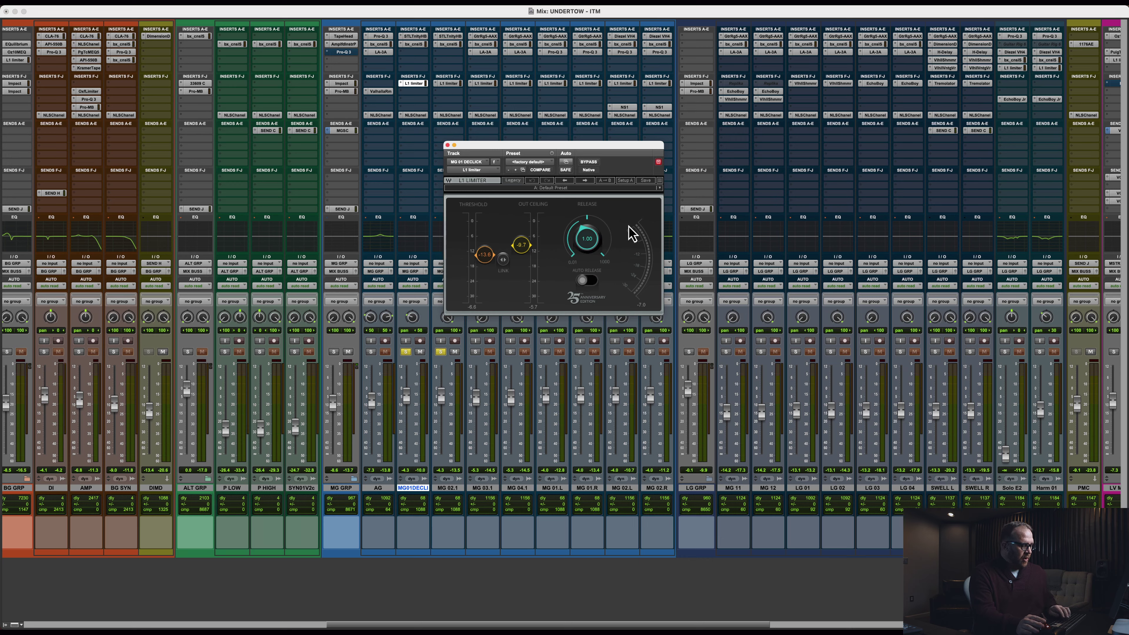
key(super+equal)
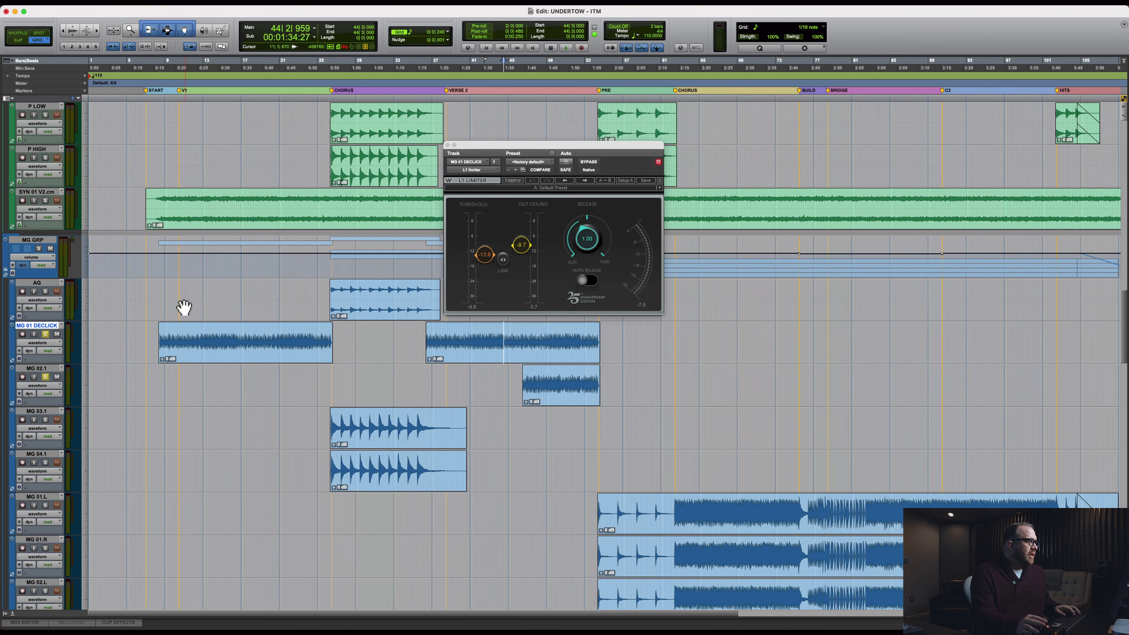
key(super+equal)
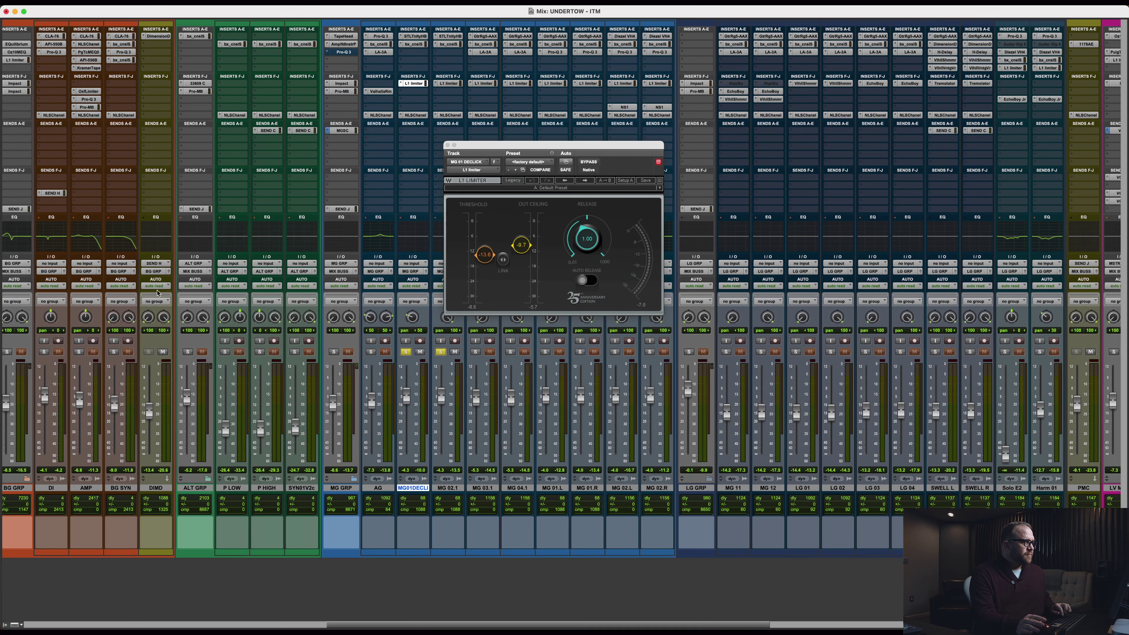
Step: Unsolo MG 02.1 and compare playback with the L1 Limiter bypassed, then re-enable it
key(space)
click(442, 353)
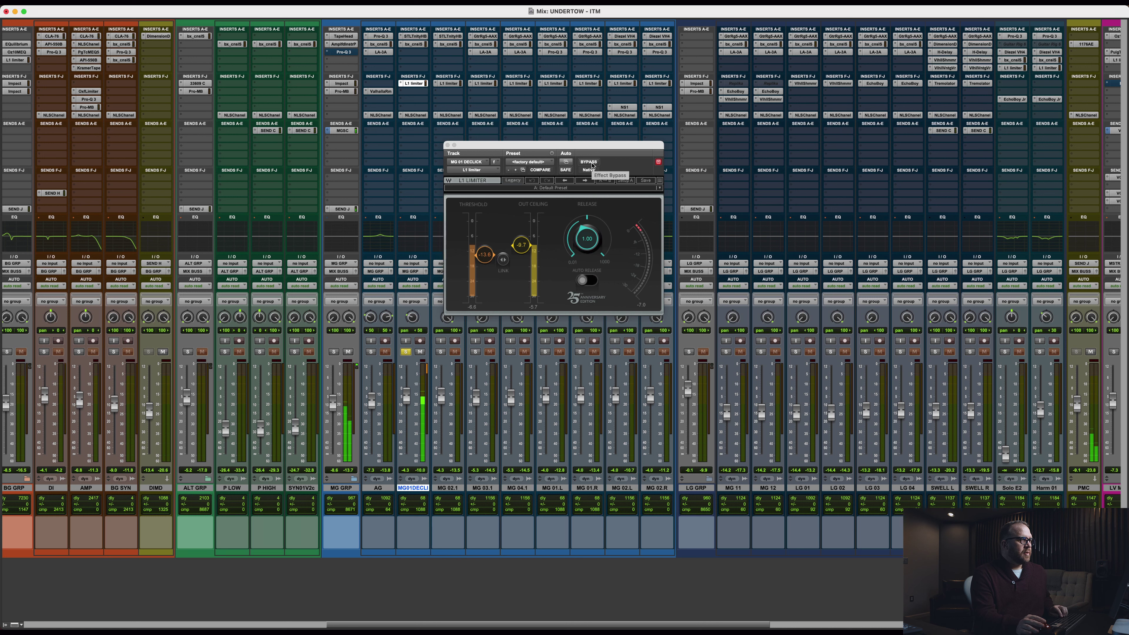
key(space)
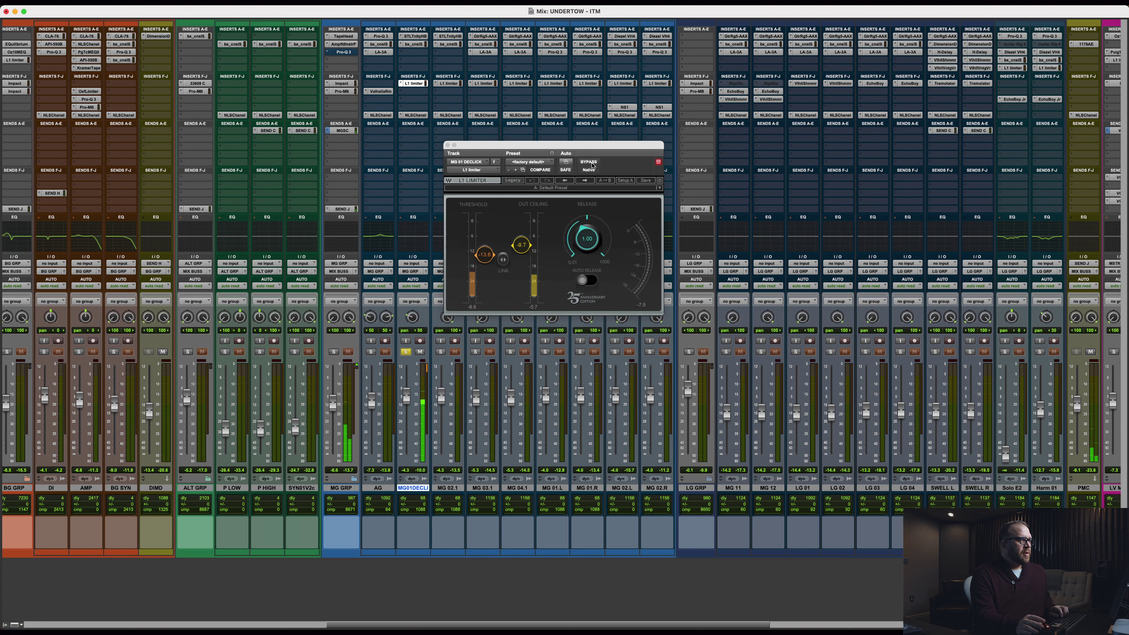
click(591, 163)
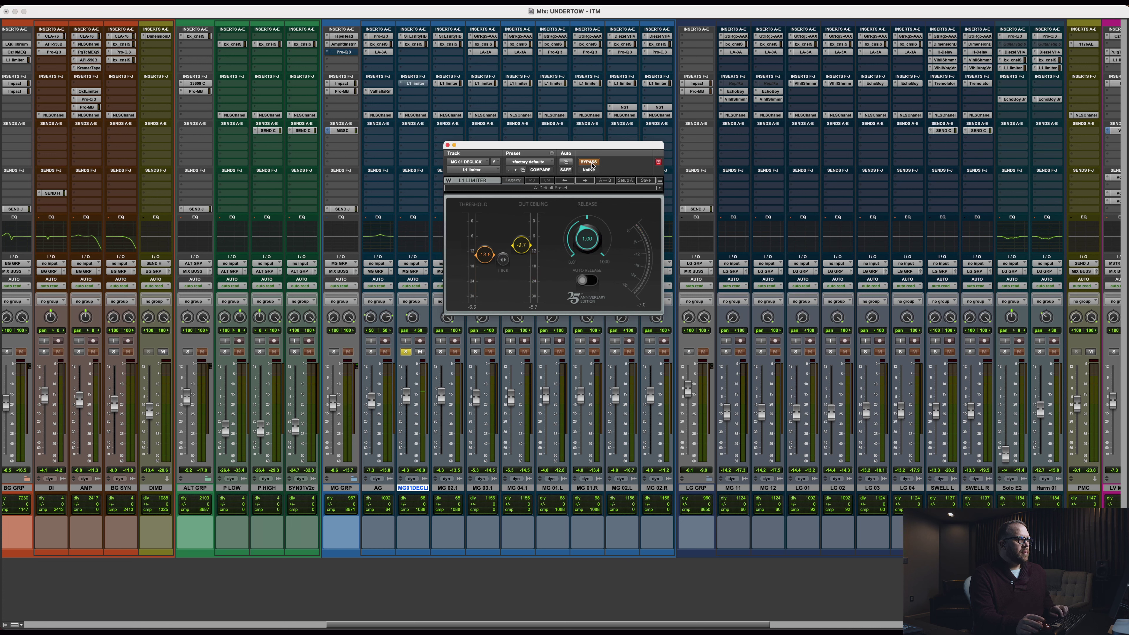
key(space)
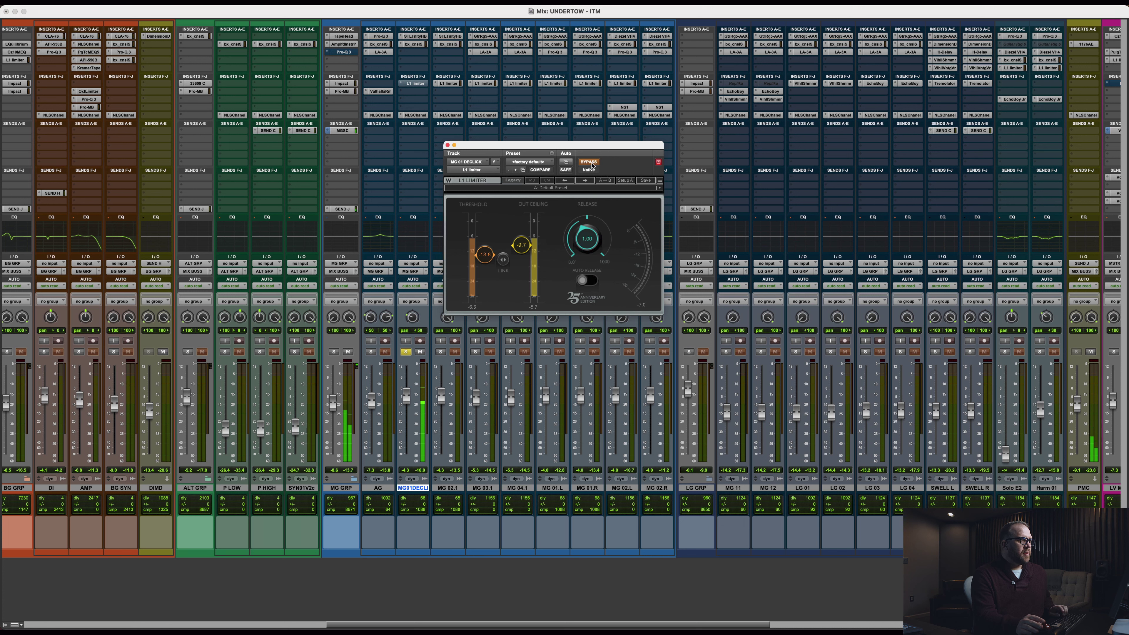
click(590, 163)
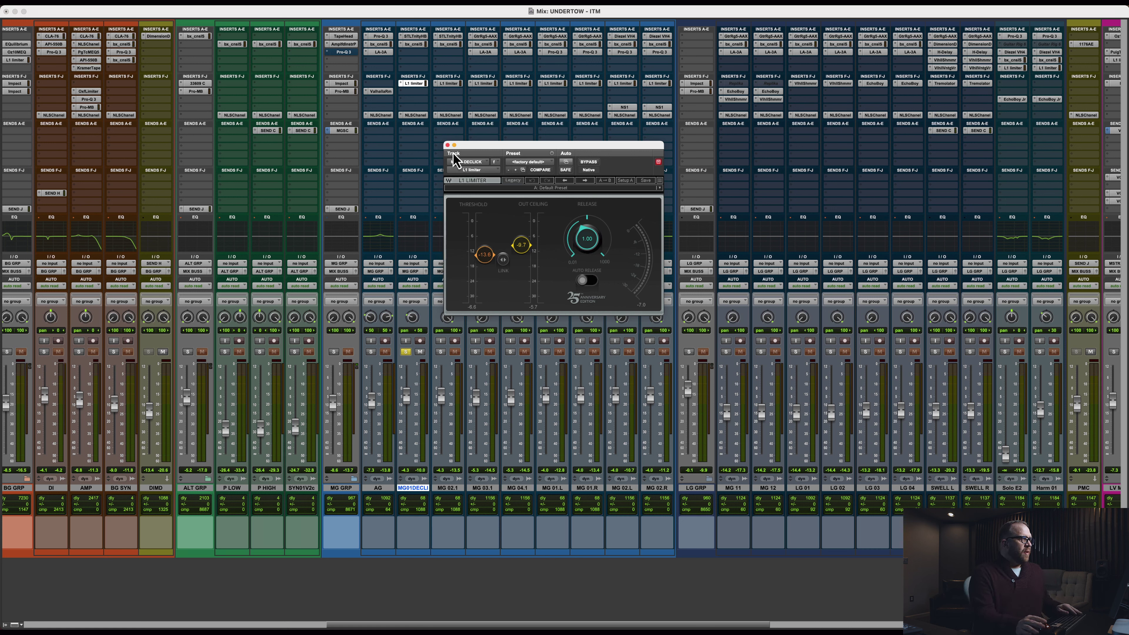
Step: Close the L1 Limiter window and solo MG 02.1 and MG 01 DECLICK
click(448, 145)
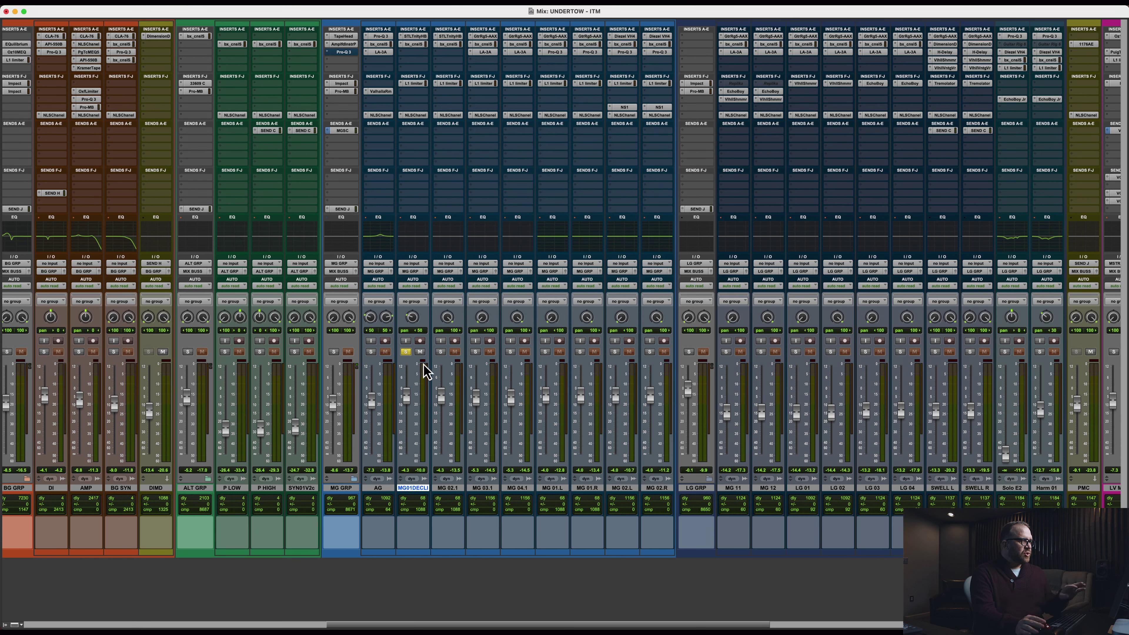
click(440, 351)
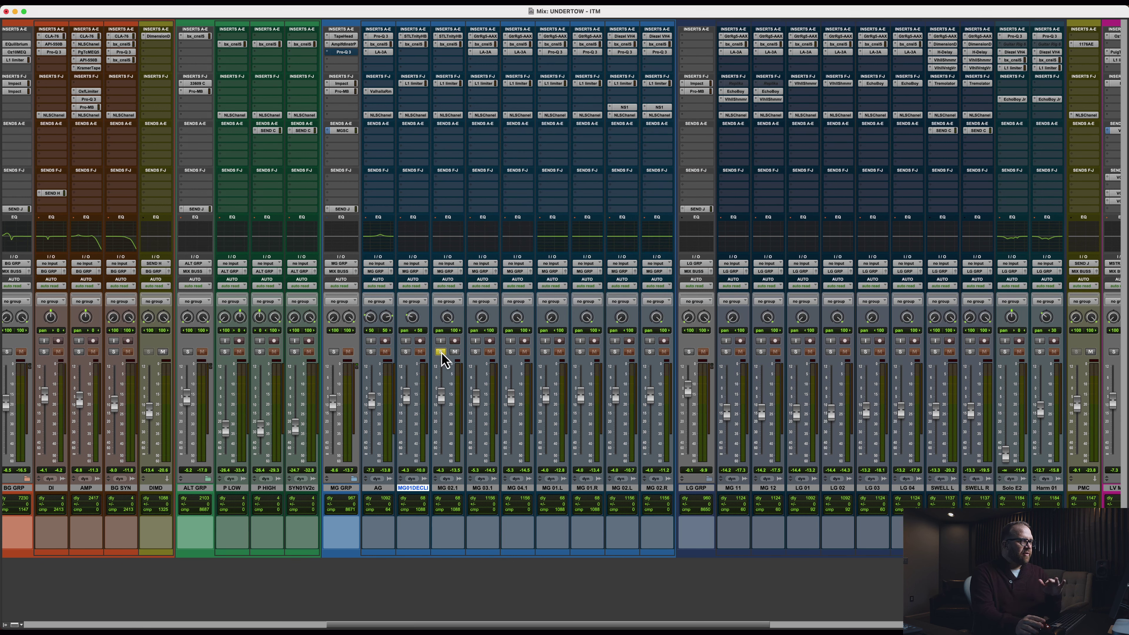
click(407, 352)
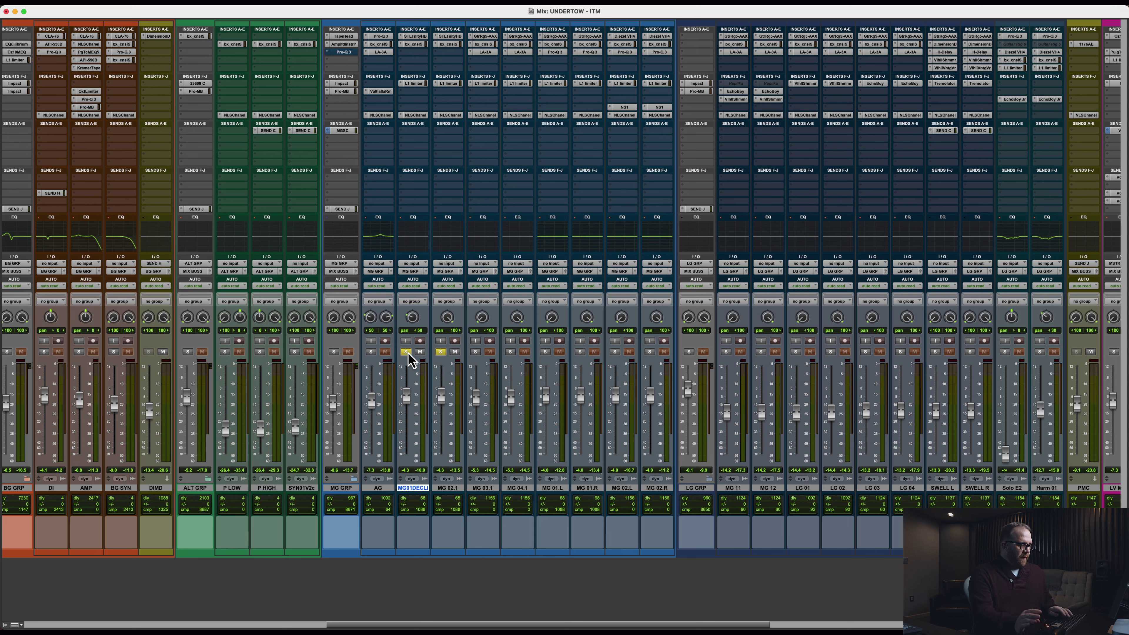
Step: Show MG 01 DECLICK's pan automation, then return the track to its waveform view
key(super+equal)
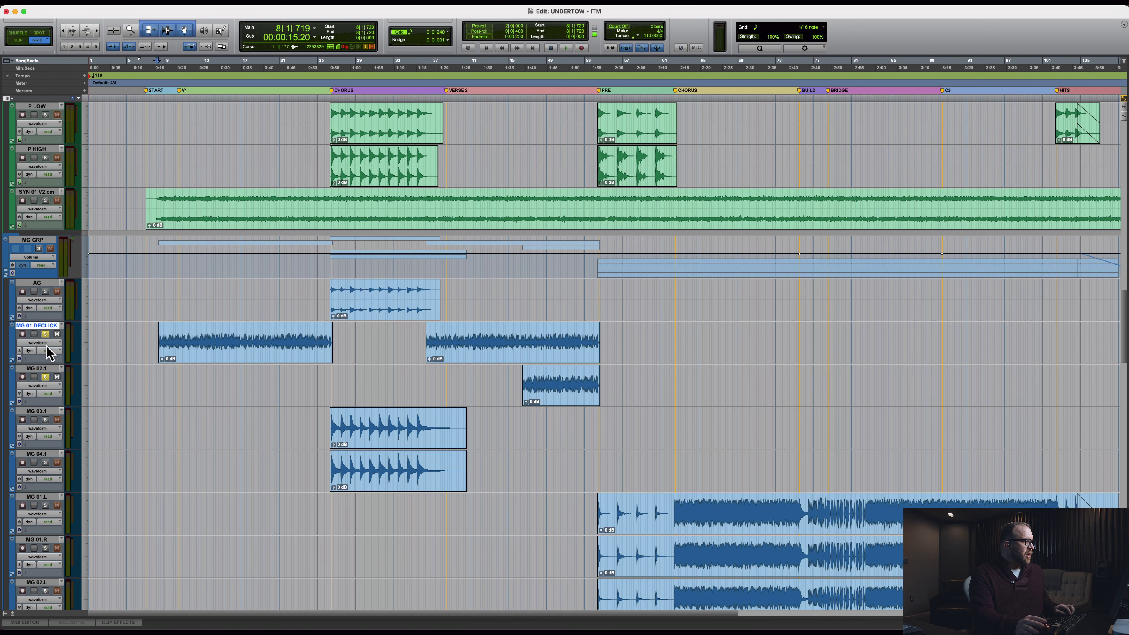
click(39, 342)
click(48, 375)
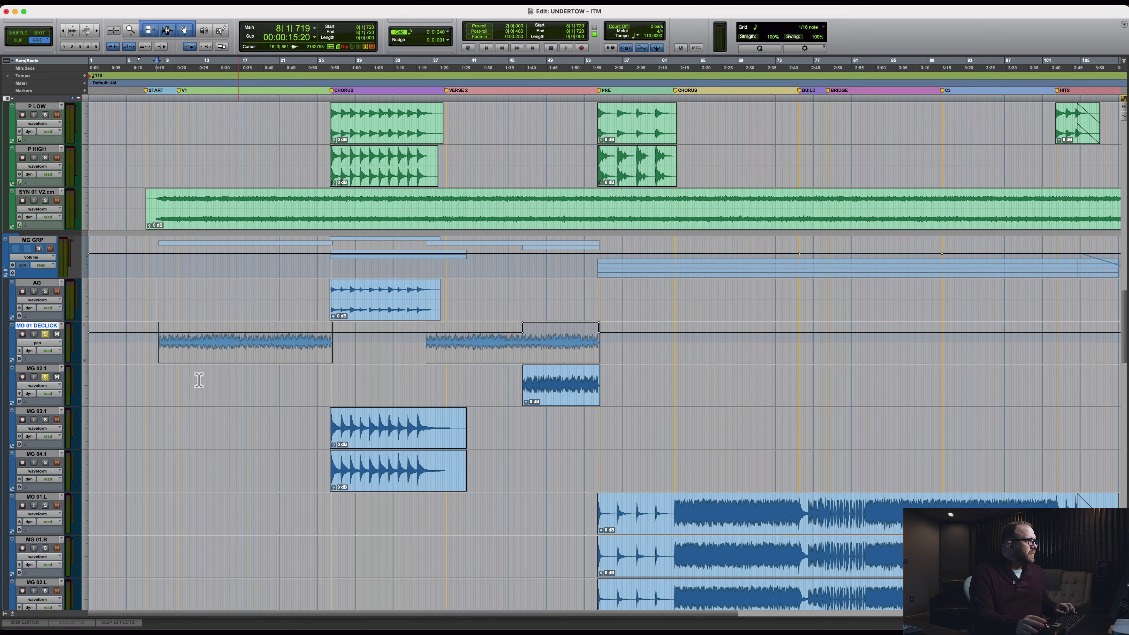
click(44, 343)
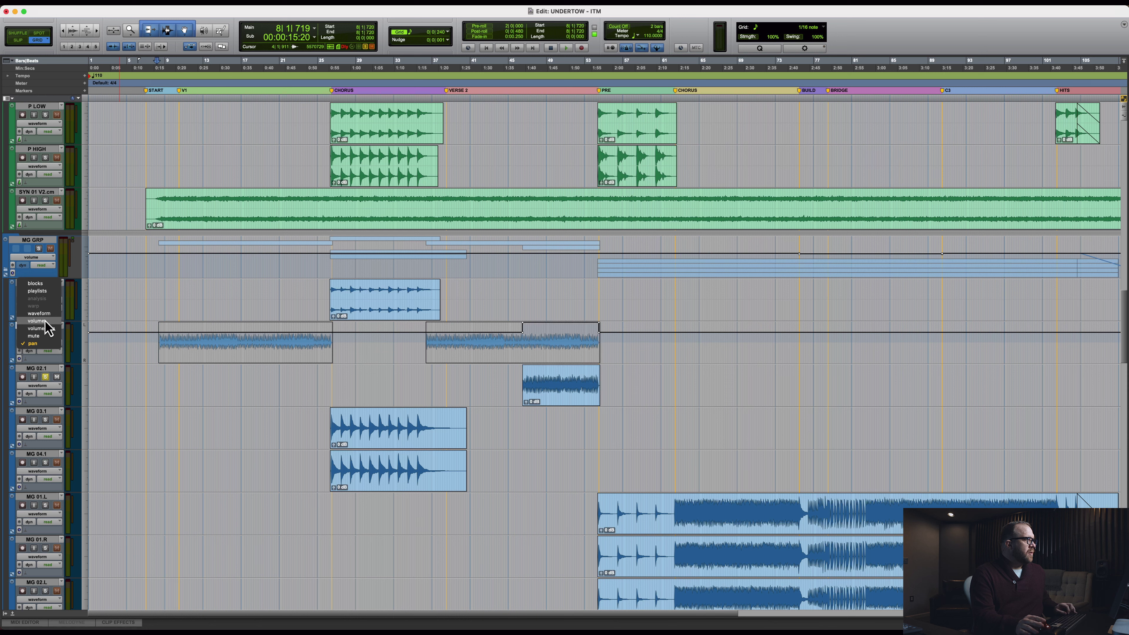
key(Escape)
key(ctrl+minus)
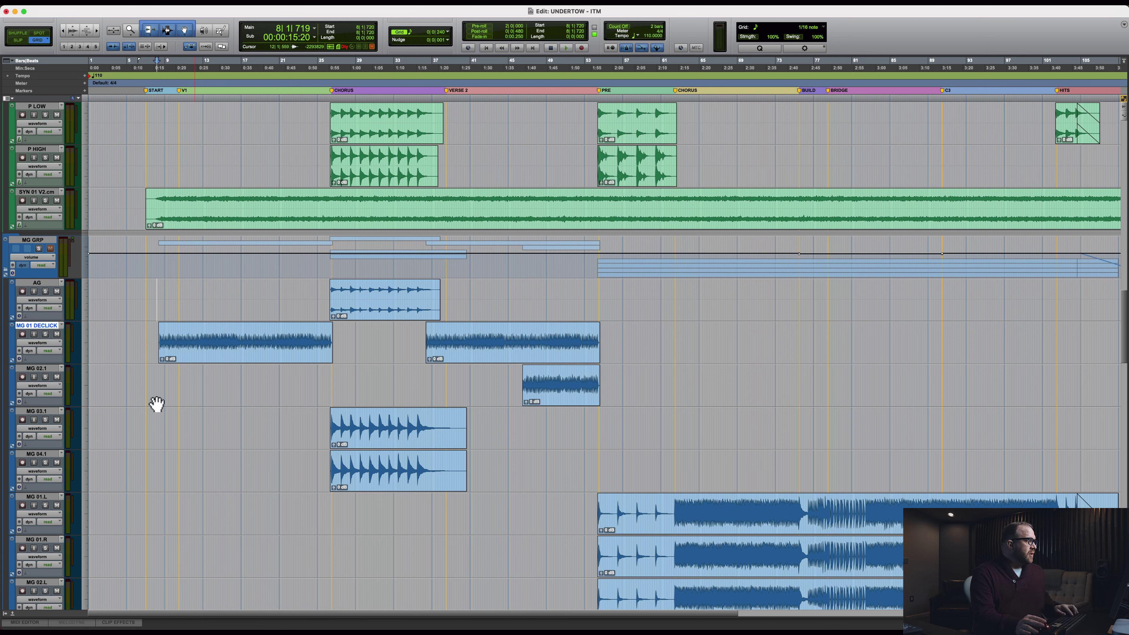
Step: Solo MG 03.1 and MG 04.1 and set playback to start at bar 26
click(45, 419)
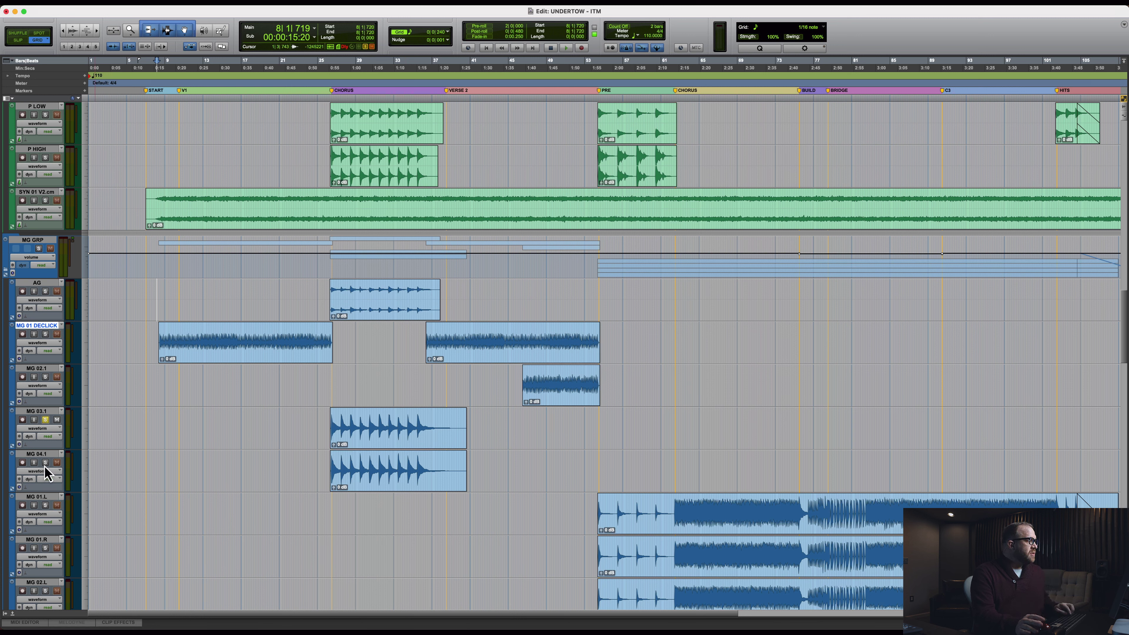
click(45, 462)
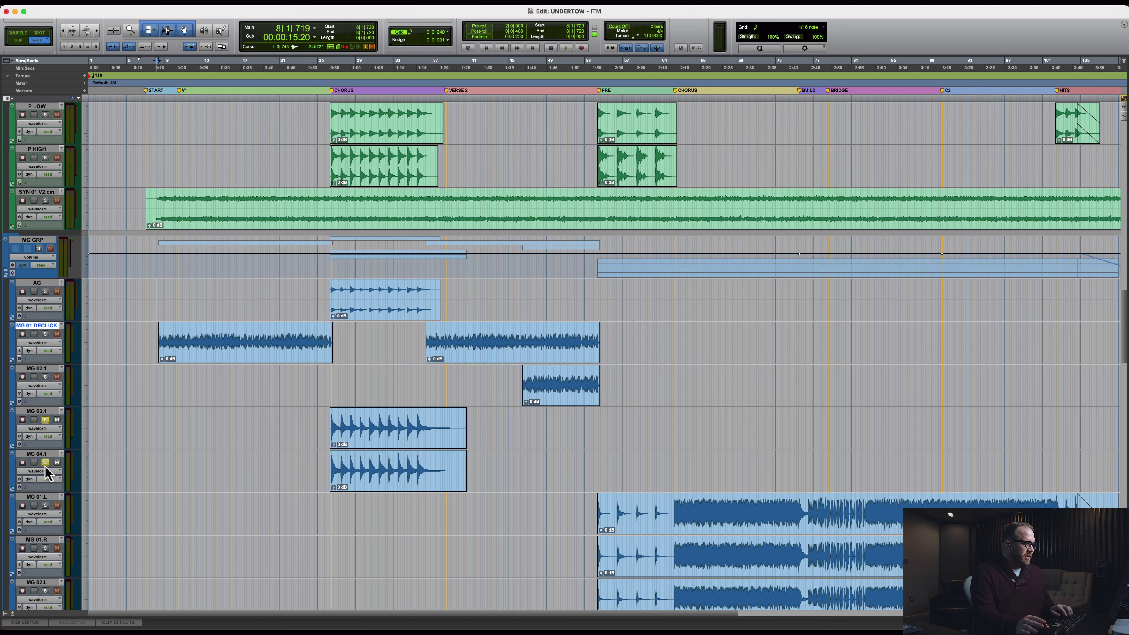
click(328, 422)
key(super+equal)
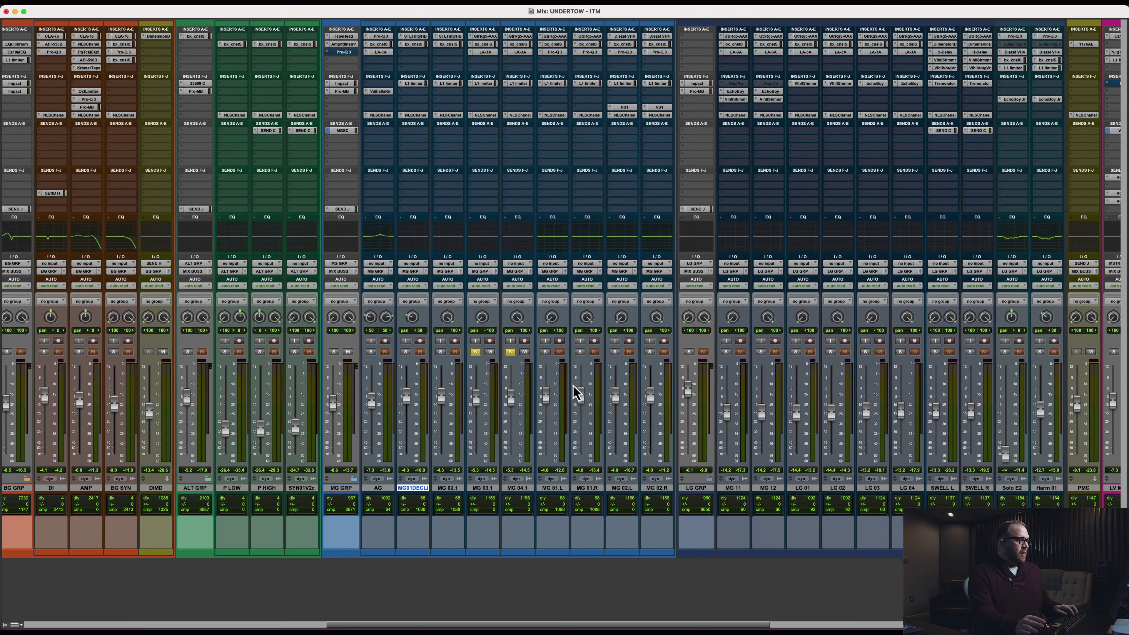
Step: Play the soloed MG 03.1 and MG 04.1 chorus guitars from bar 26, zoomed in past bar 34
click(480, 489)
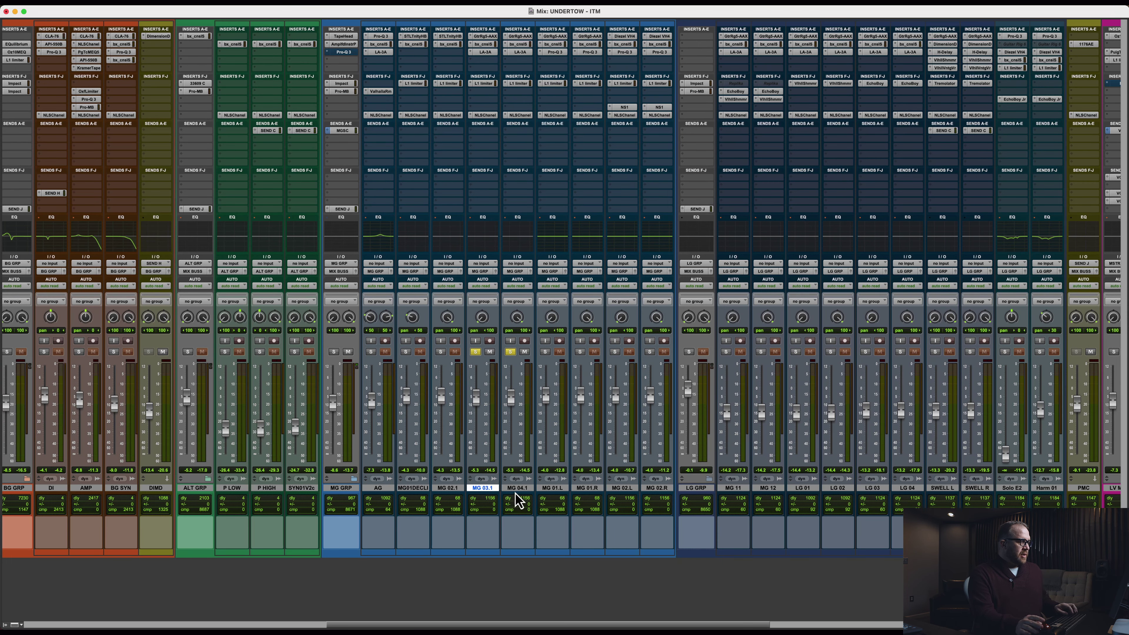
key(super+equal)
key(space)
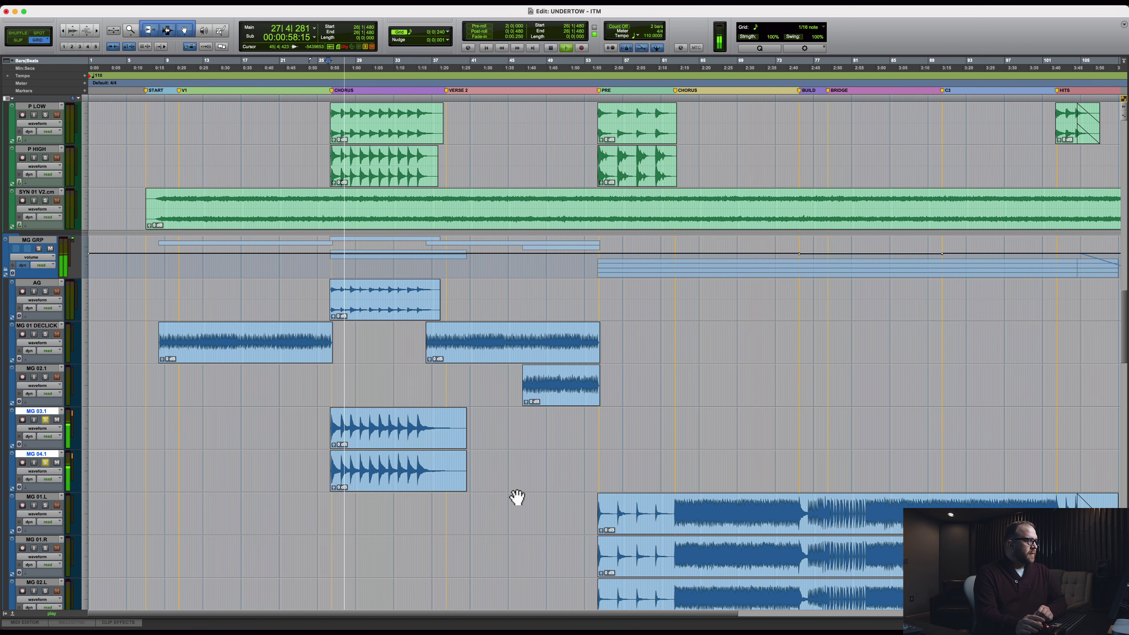
key(super+bracketright)
key(super+bracketright)
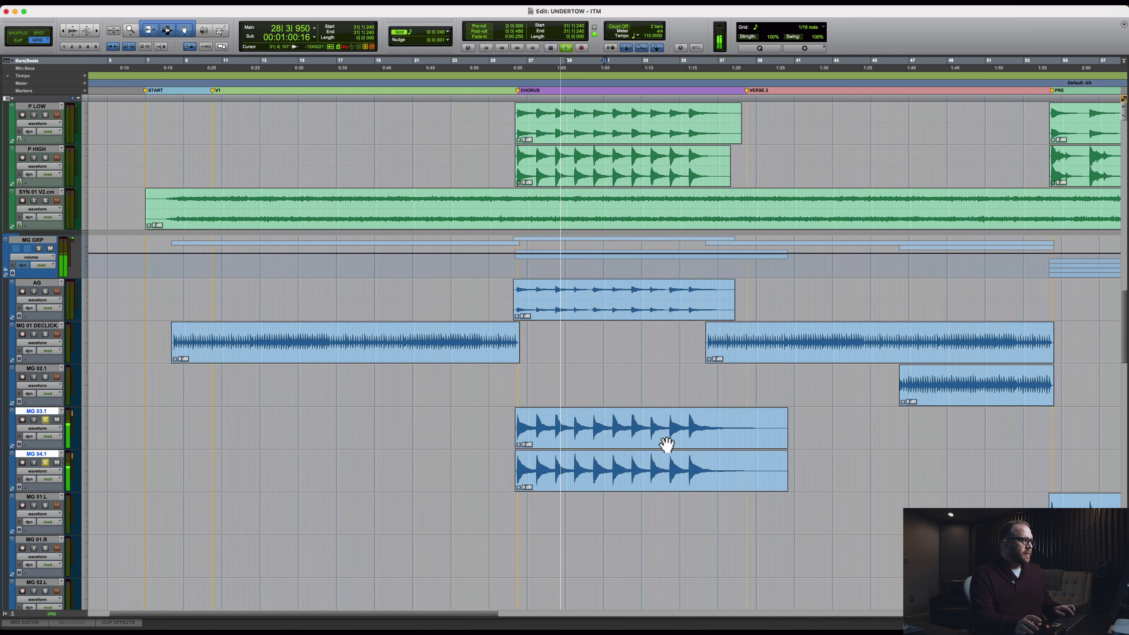
scroll(735, 479, right, 5)
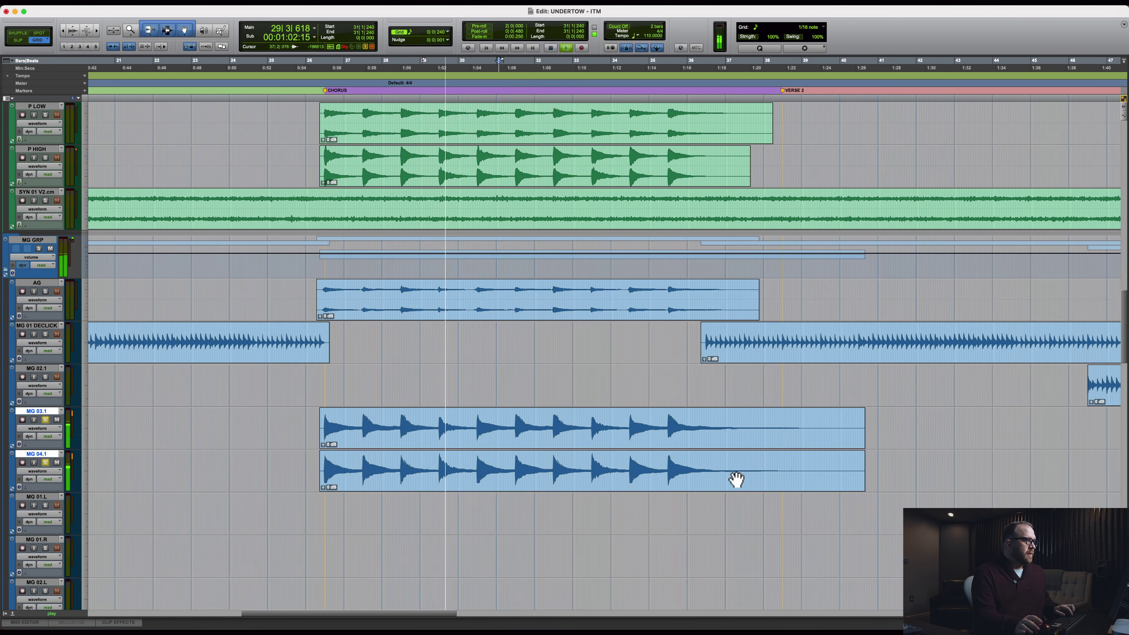
scroll(735, 476, up, 2)
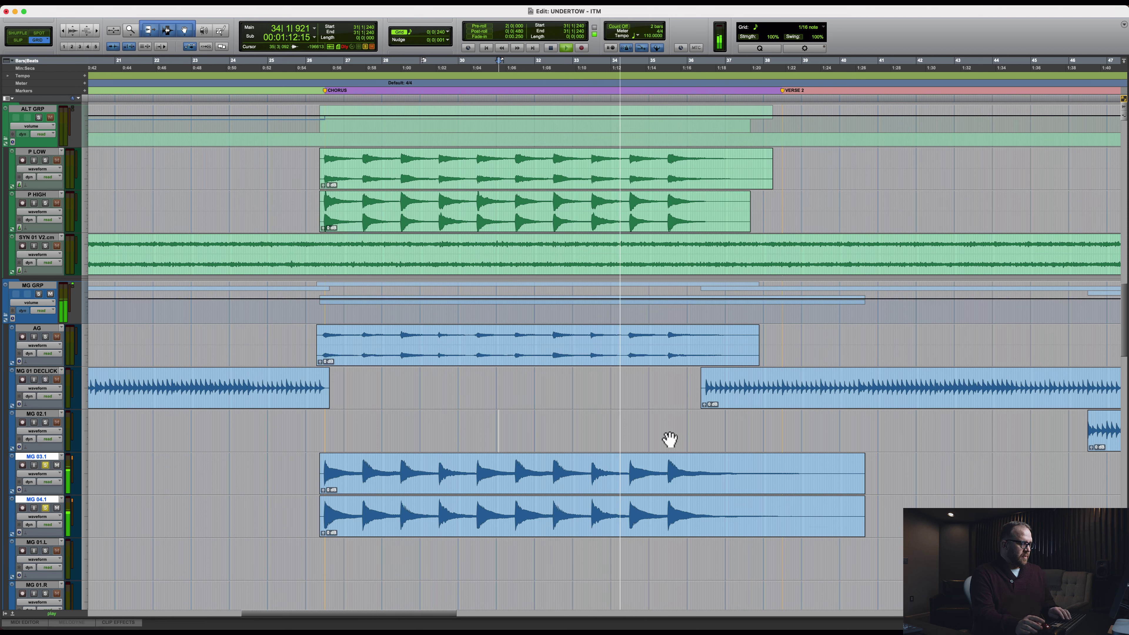
key(super+equal)
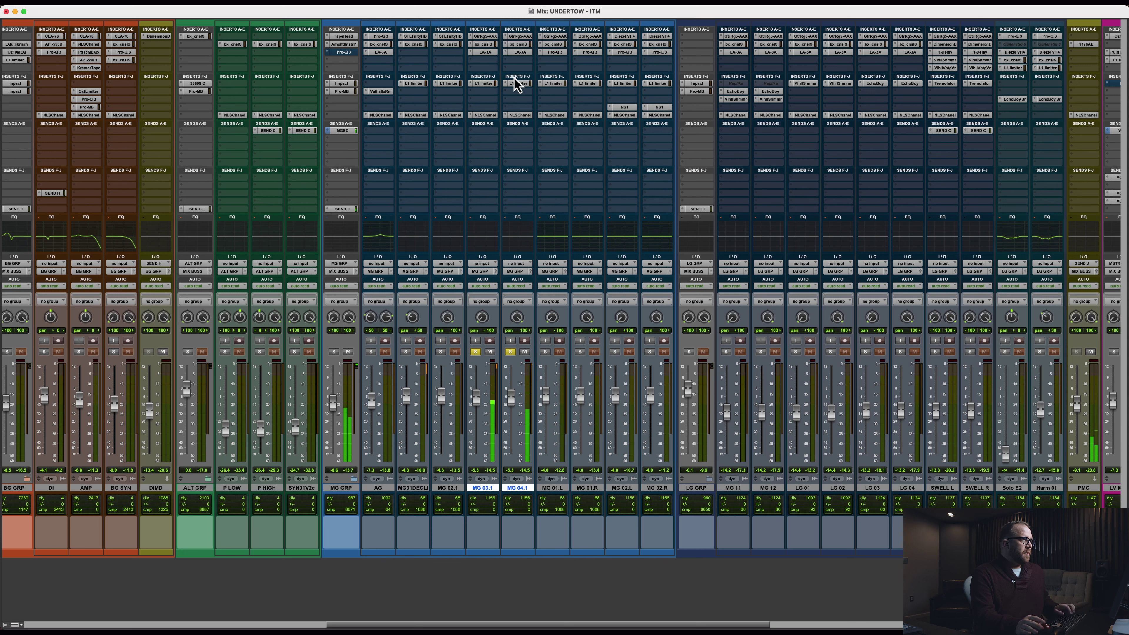
Step: Open the Guitar Rig plugin on MG 03.1 and move its window off the strips
click(484, 36)
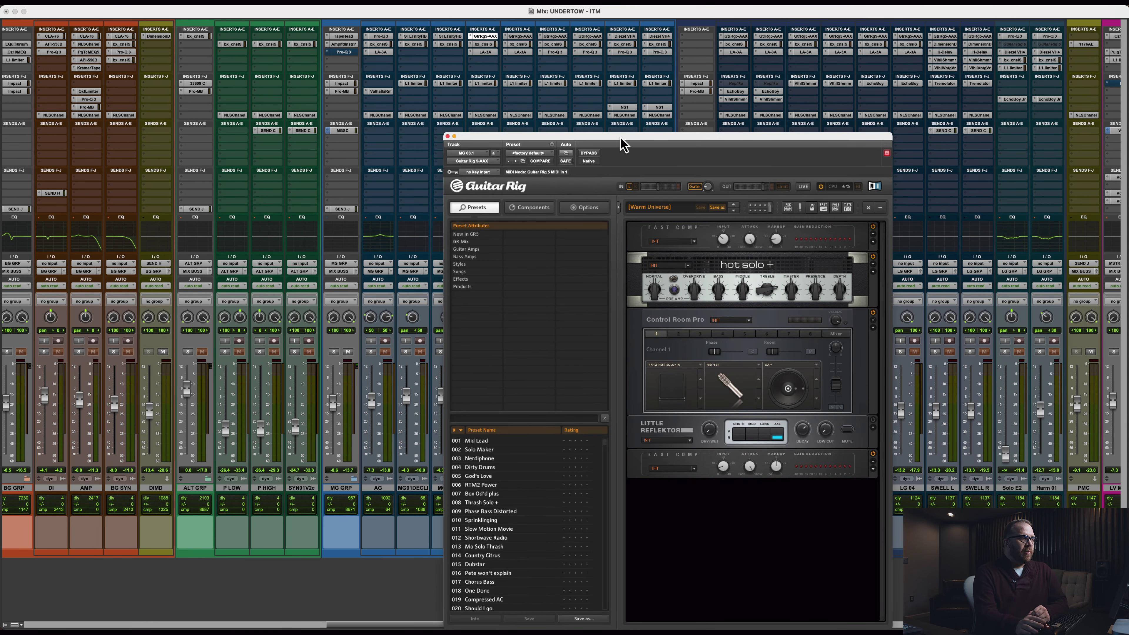
drag(622, 144, 732, 84)
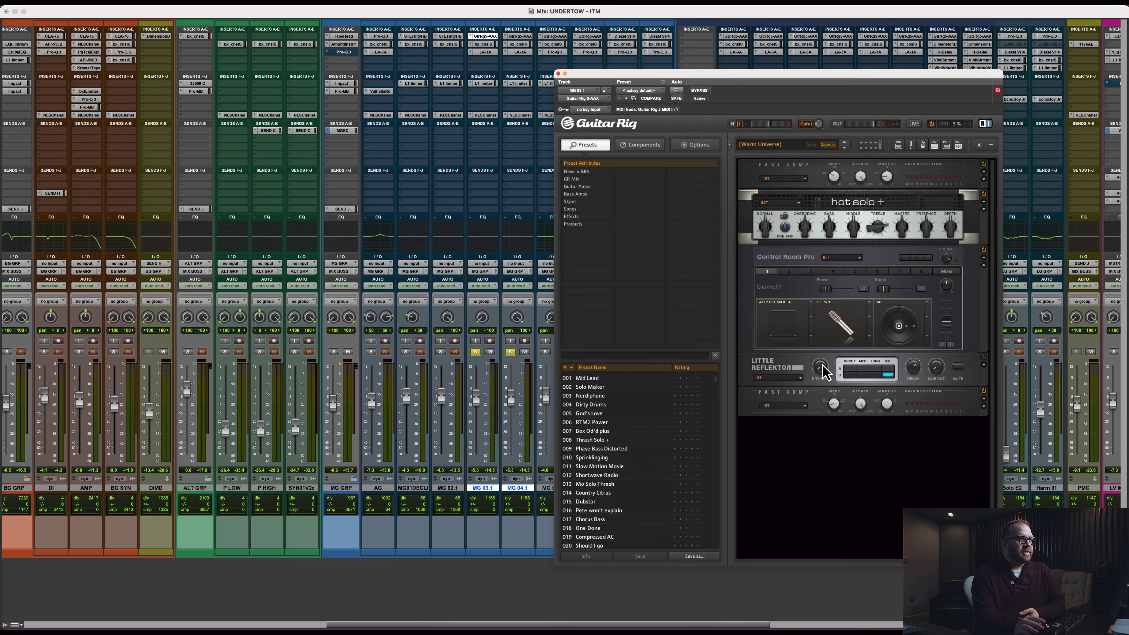
drag(788, 77, 785, 89)
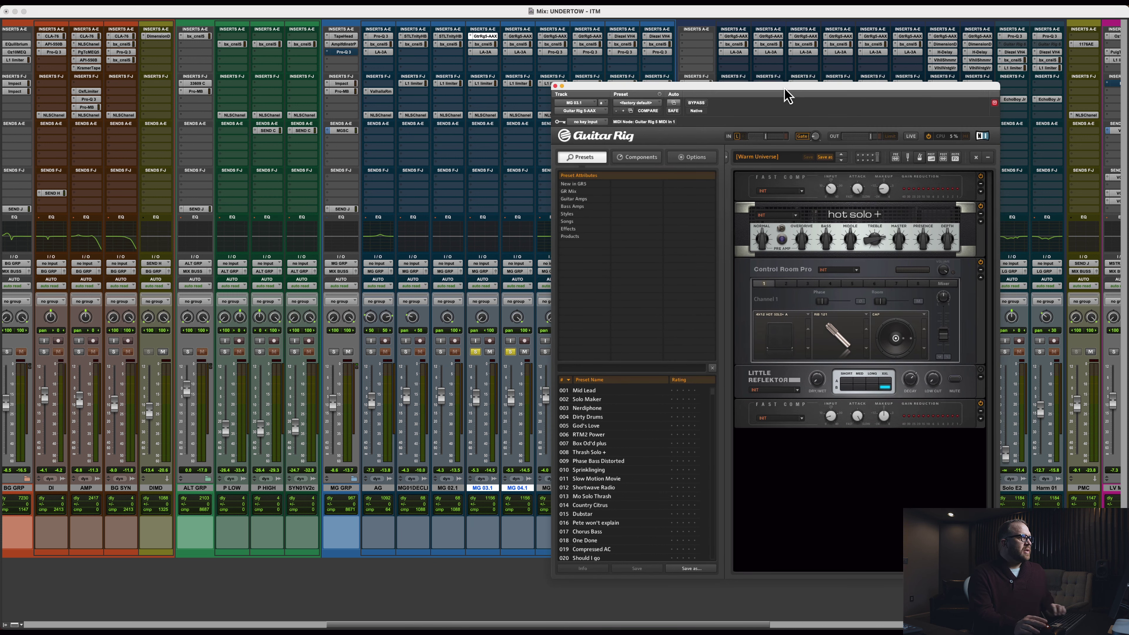
Step: Switch off the LA-3A, SSL channel and L1 limiter inserts on MG 03.1
ctrl+super+click(489, 53)
ctrl+super+click(489, 44)
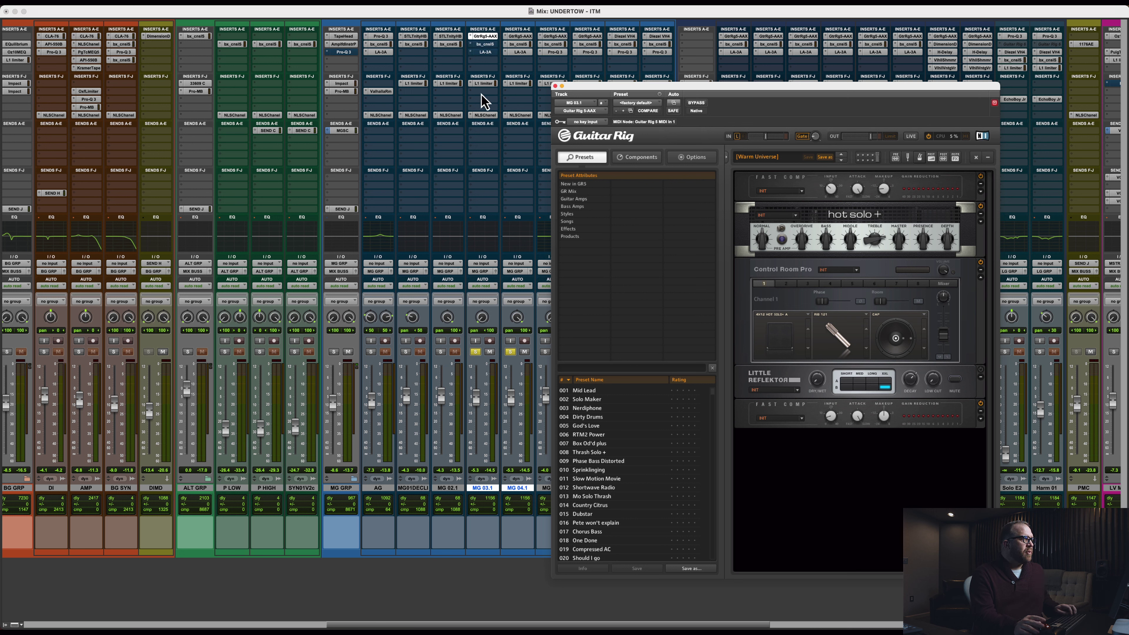
ctrl+super+click(485, 84)
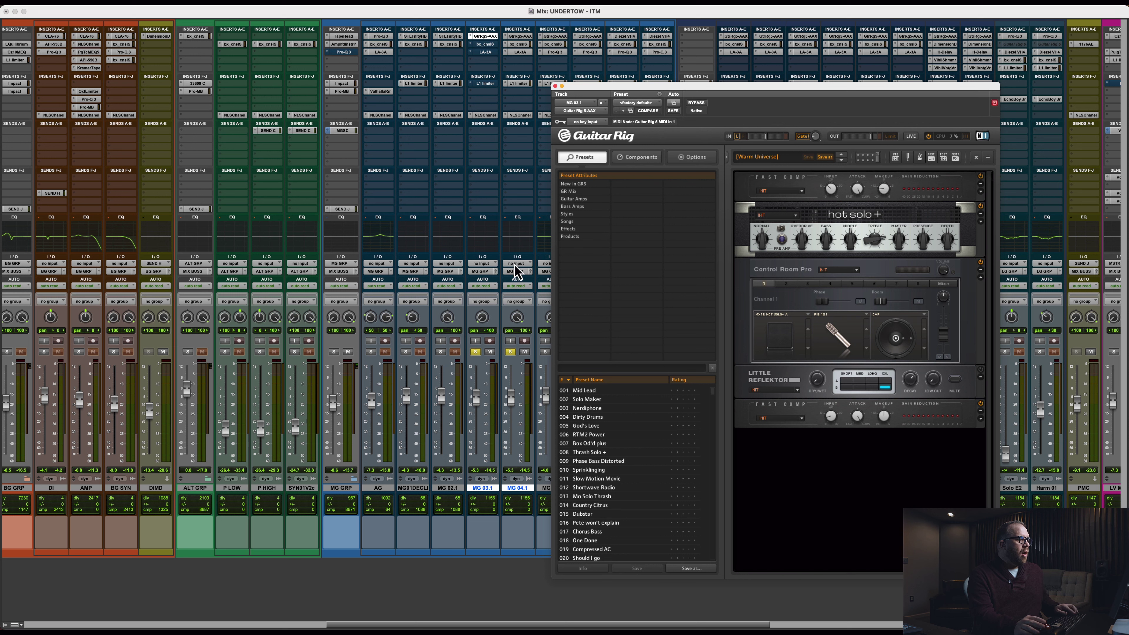
Step: Unsolo MG 04.1, close Guitar Rig, and open the SSL 4000 E on MG 03.1
click(510, 351)
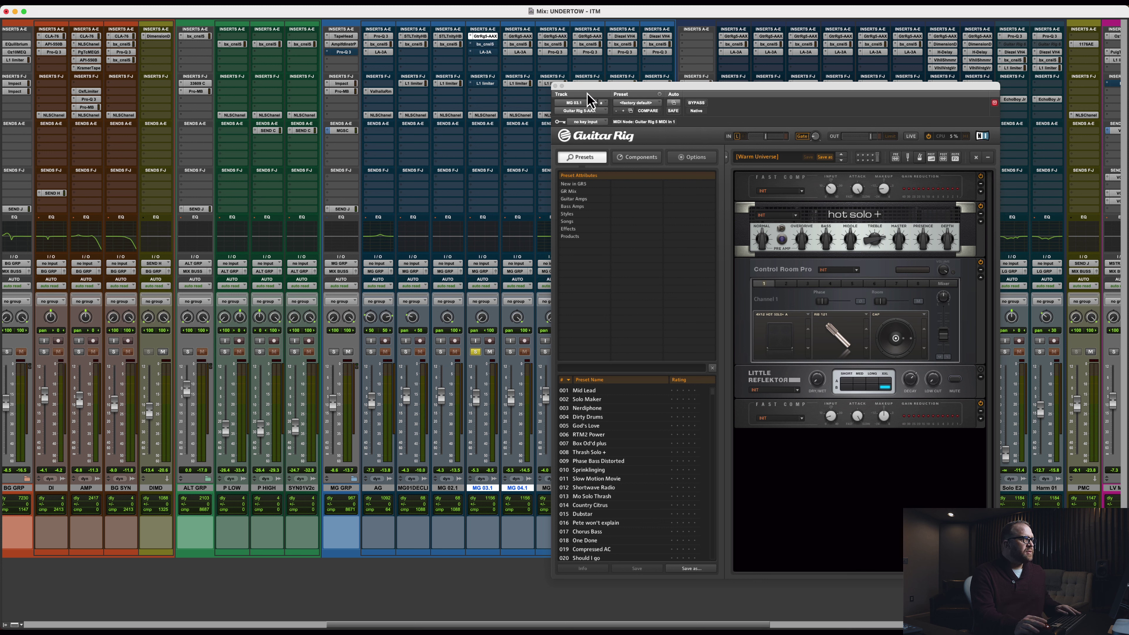
click(554, 86)
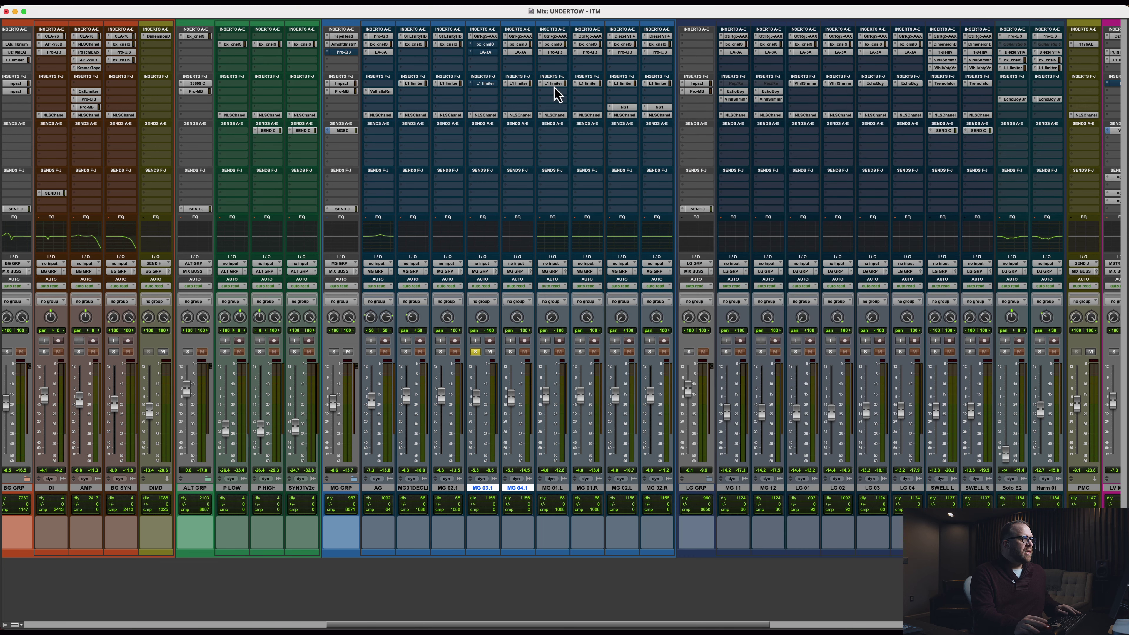
click(489, 44)
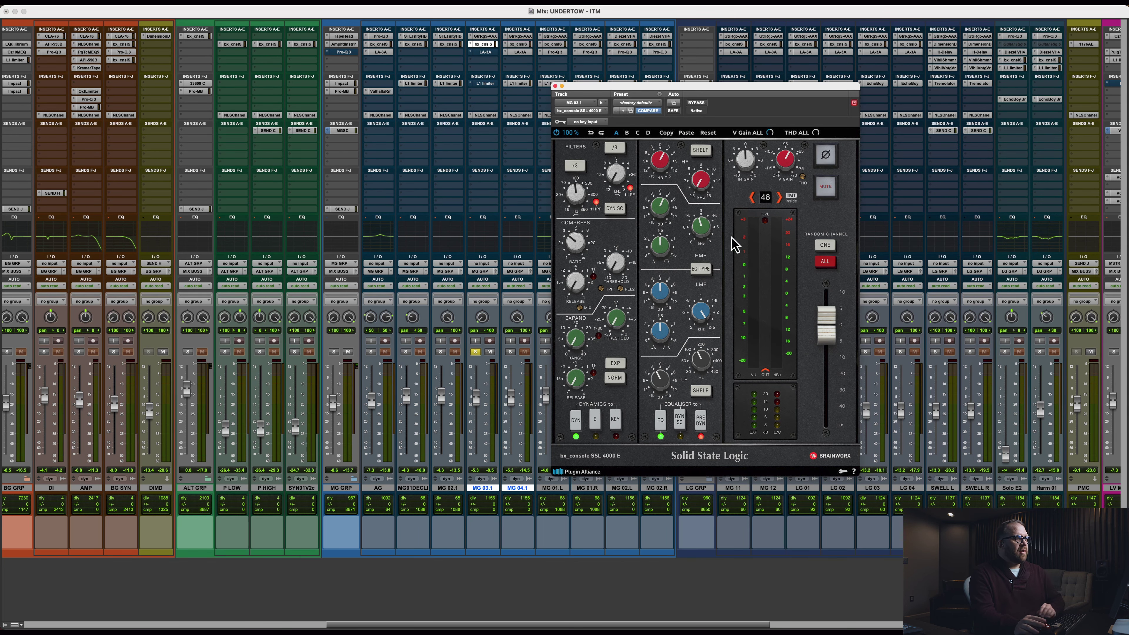
mouse_move(704, 191)
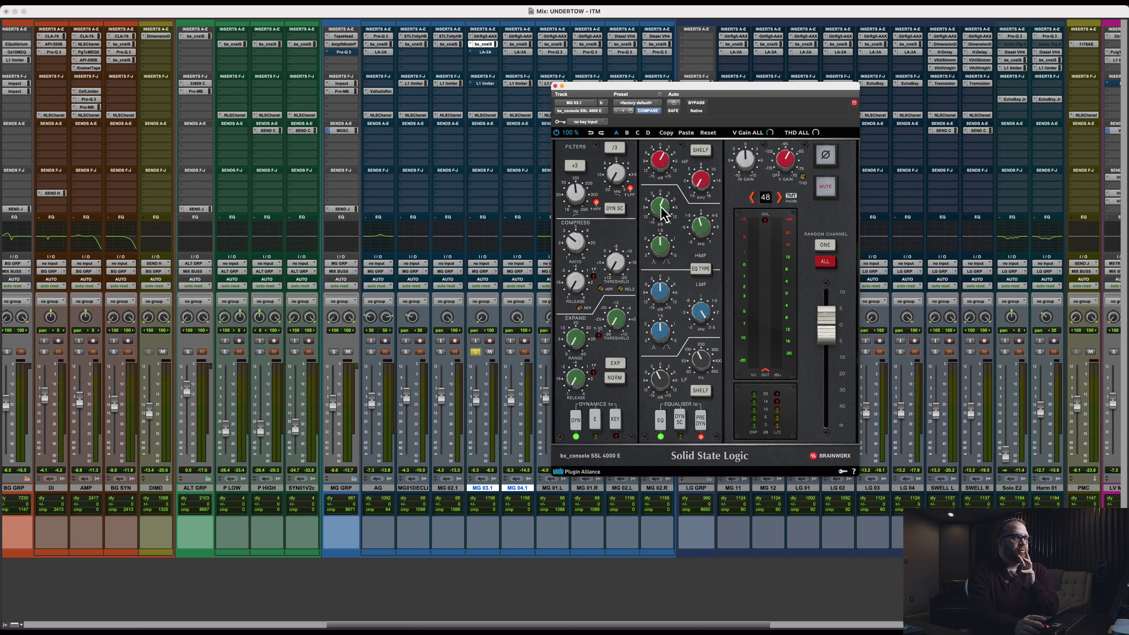
mouse_move(662, 213)
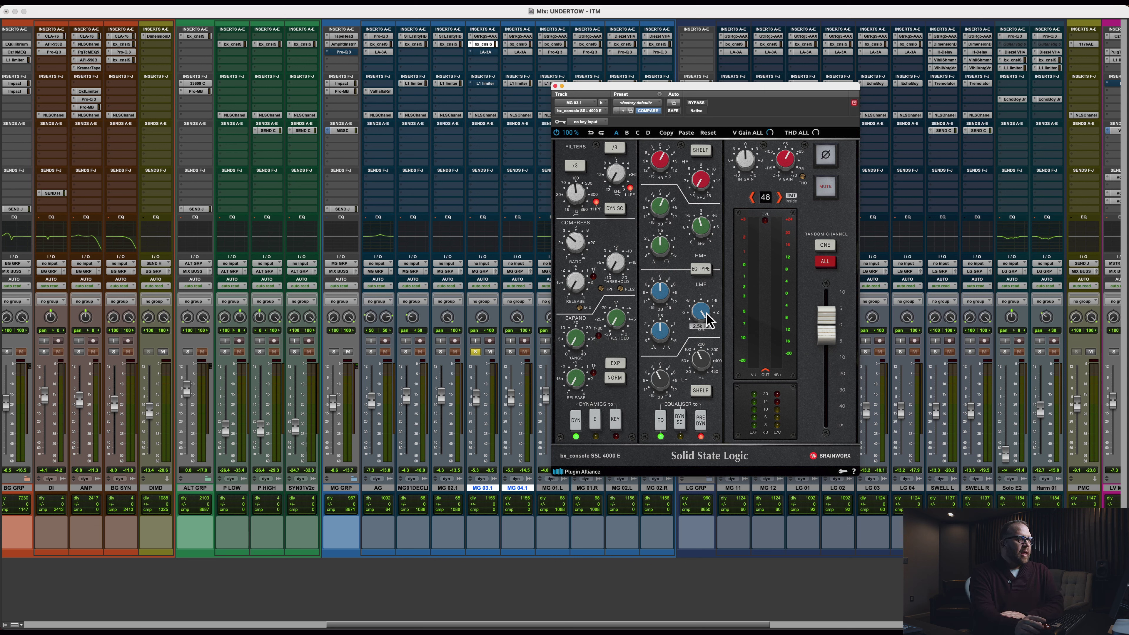
mouse_move(701, 374)
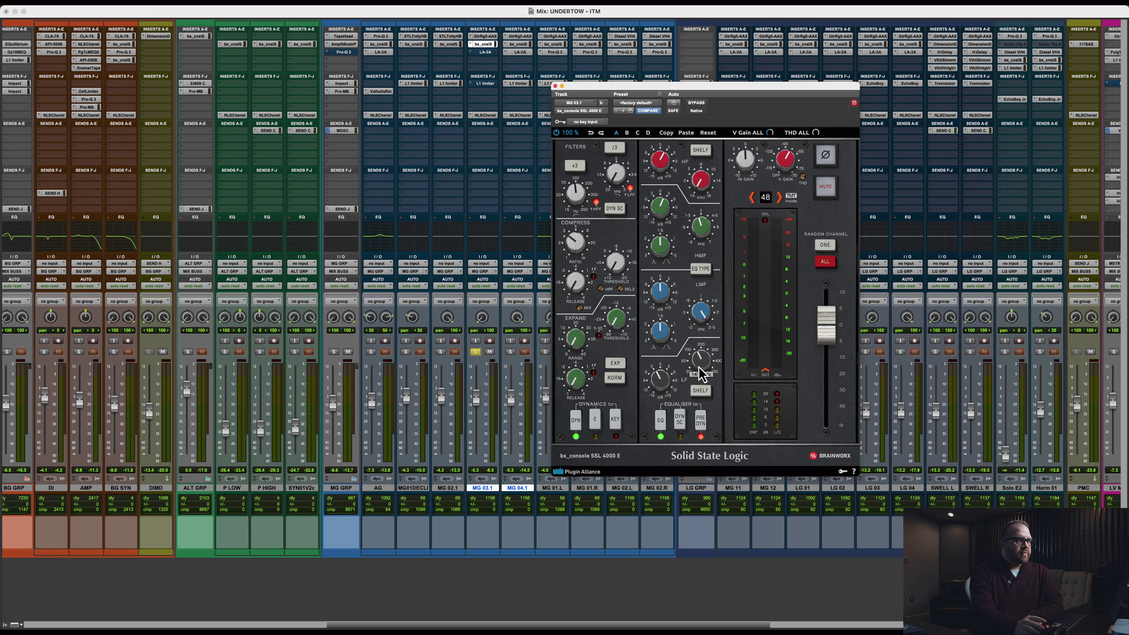
mouse_move(663, 388)
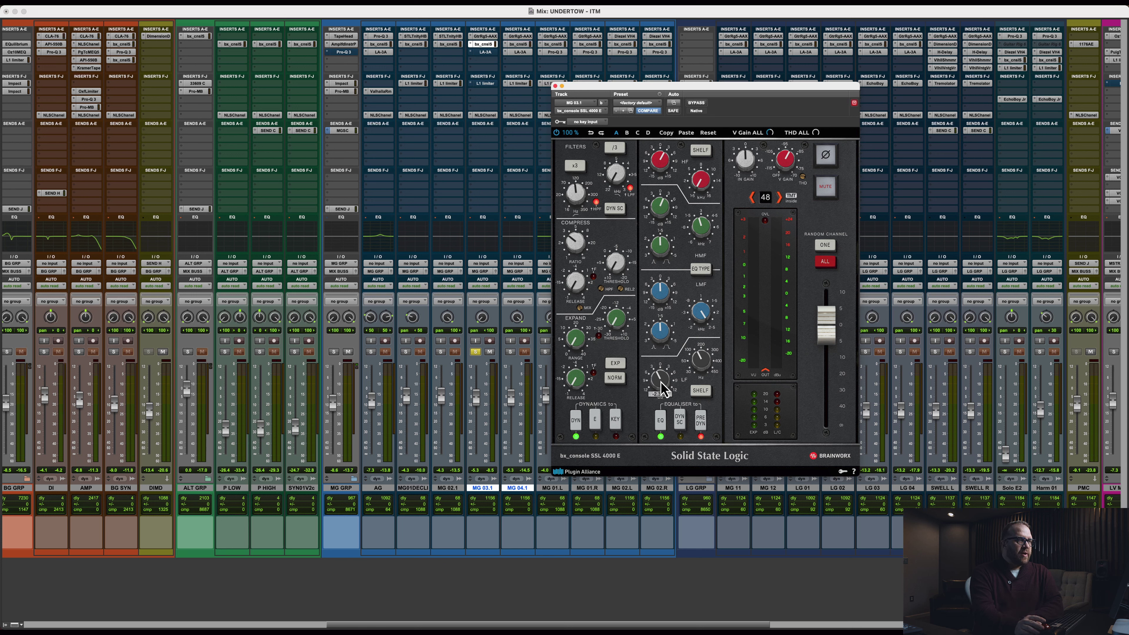
Step: Bypass MG 03.1's SSL channel strip to compare the sound, then re-enable it
click(697, 104)
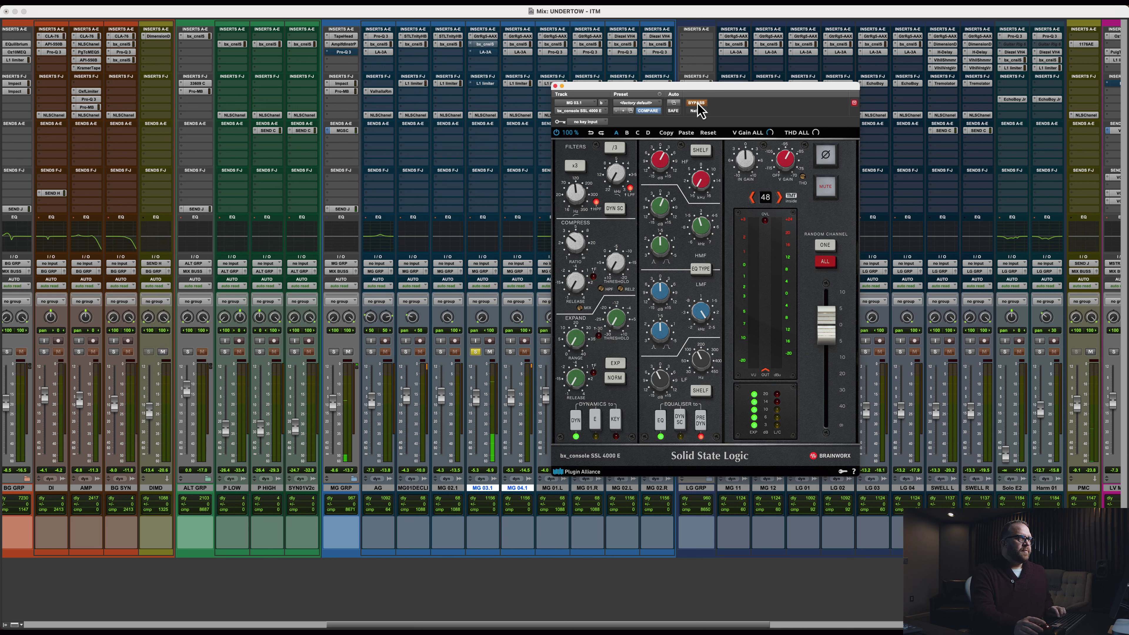
click(696, 102)
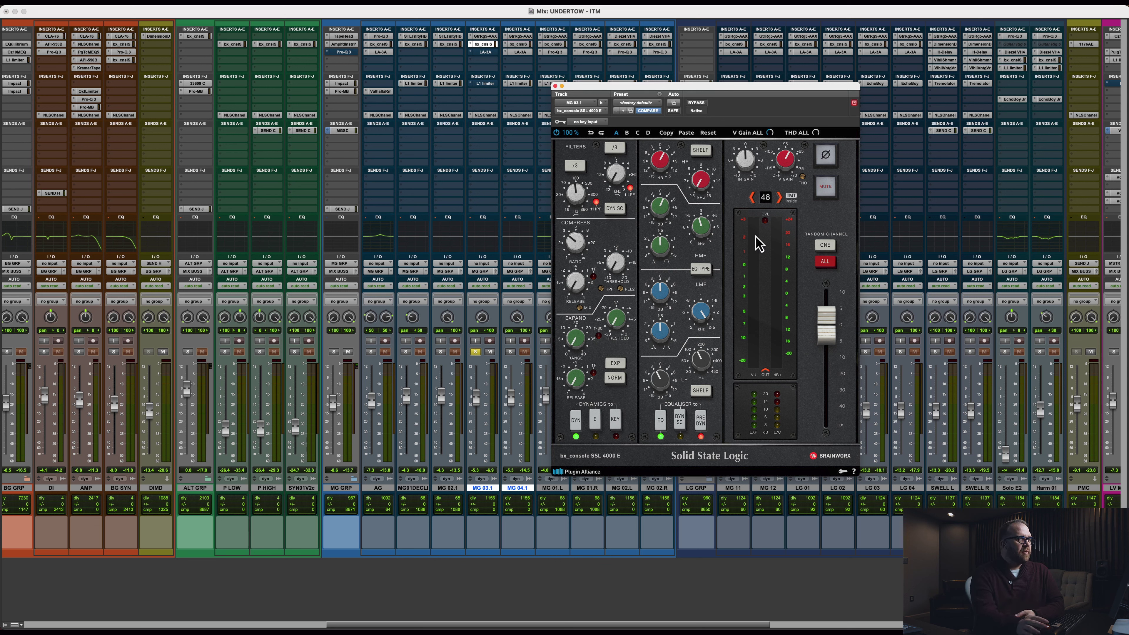
click(555, 86)
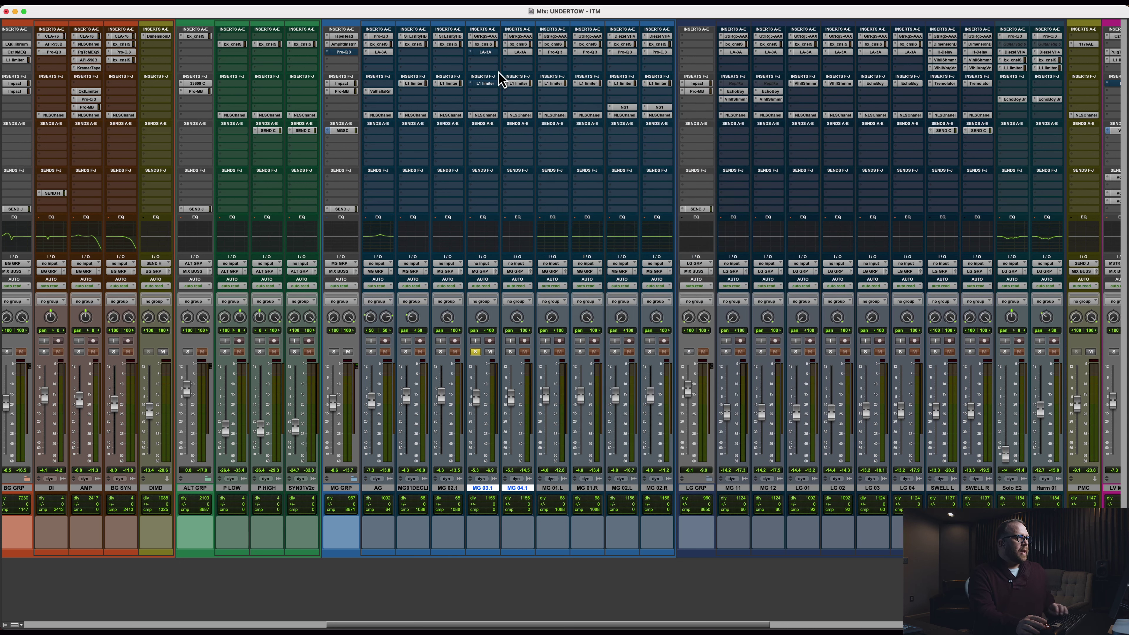
click(482, 53)
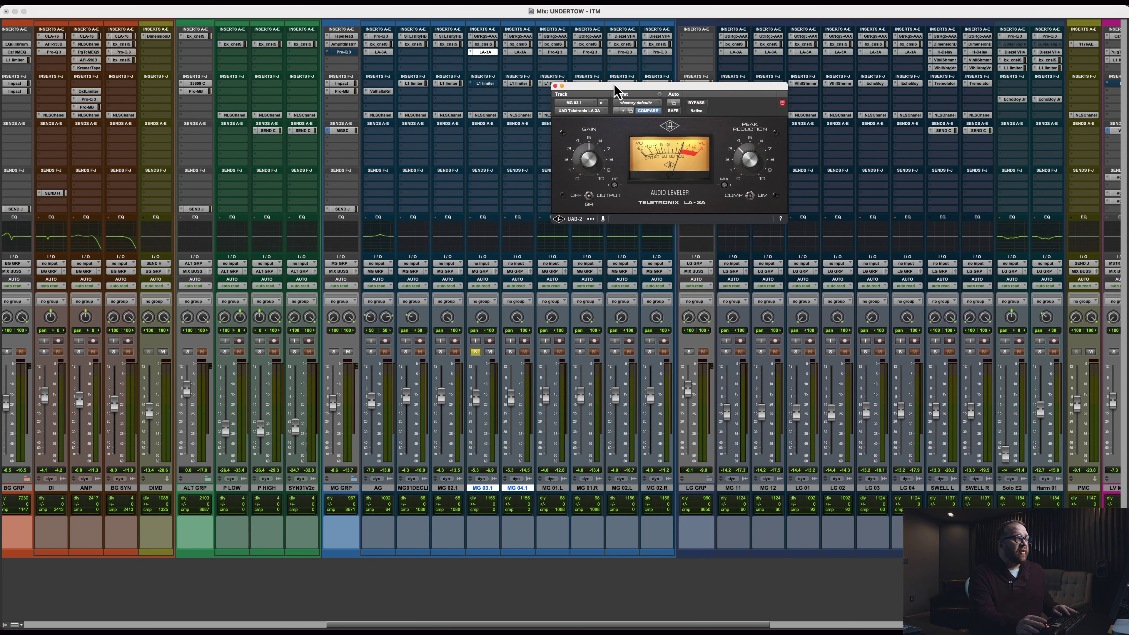
drag(615, 87, 627, 145)
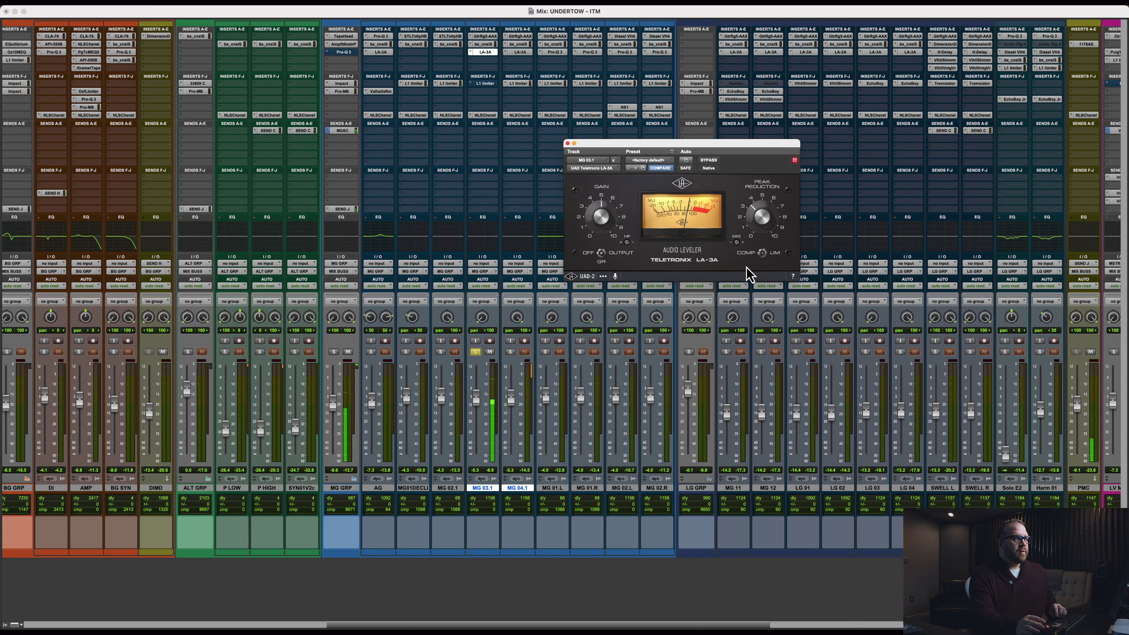
click(709, 161)
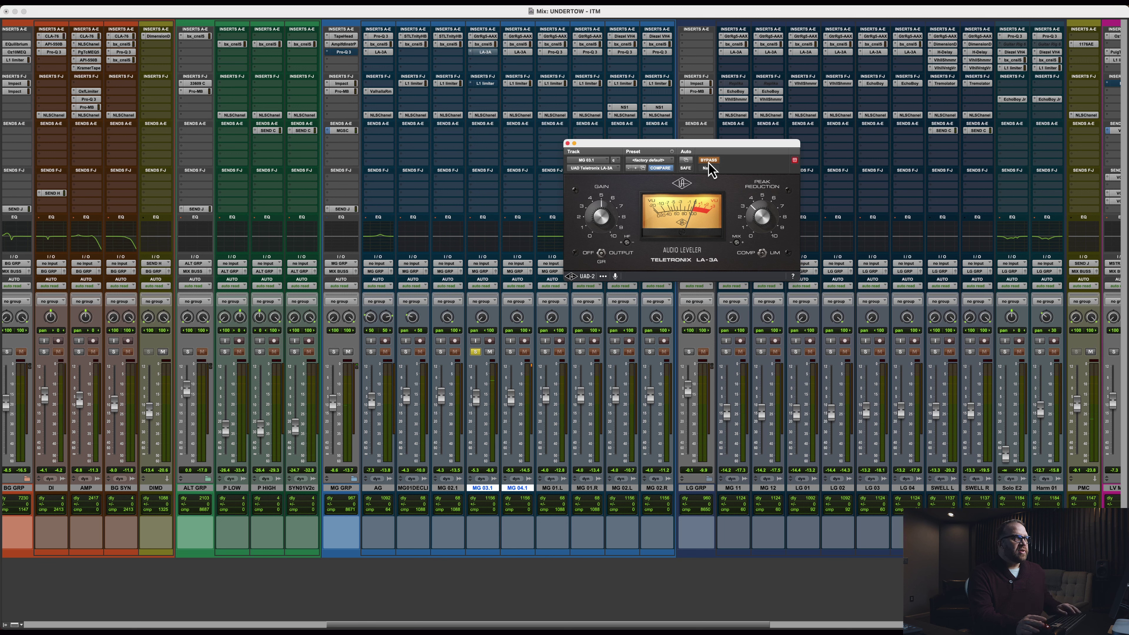
click(709, 161)
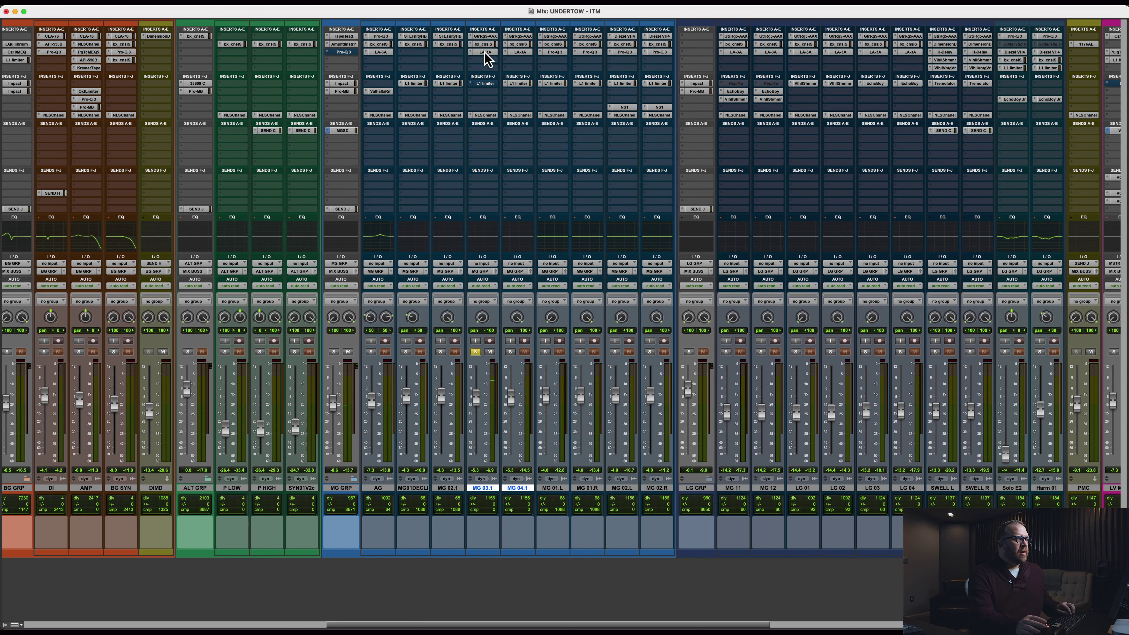
click(488, 85)
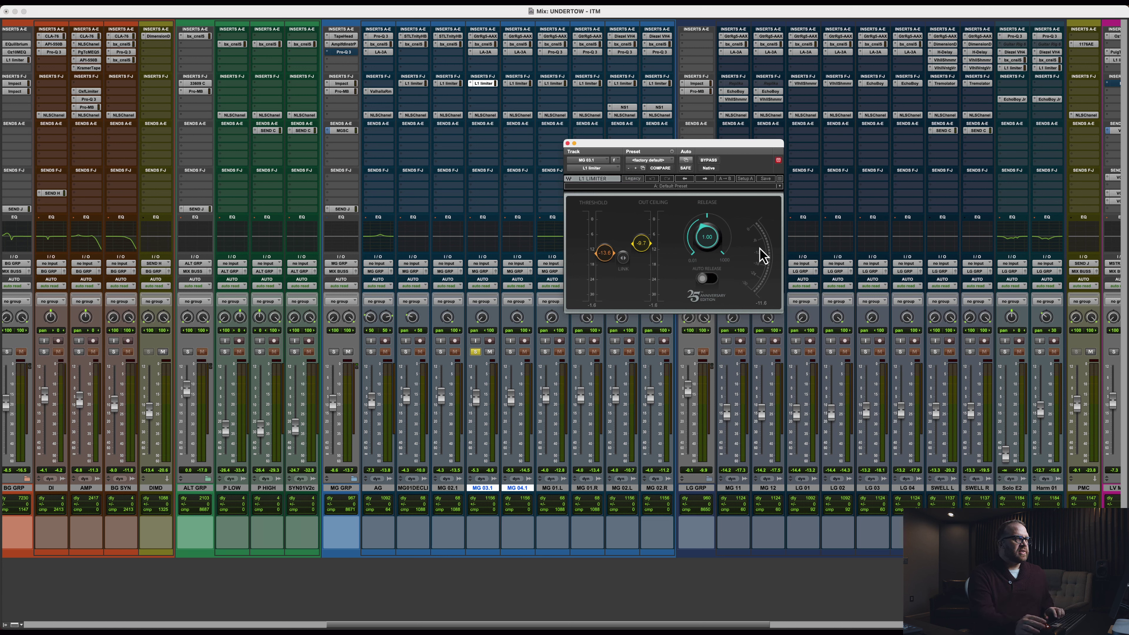
Step: Play the mix and bypass MG 03.1's L1 Limiter to hear it without limiting
key(space)
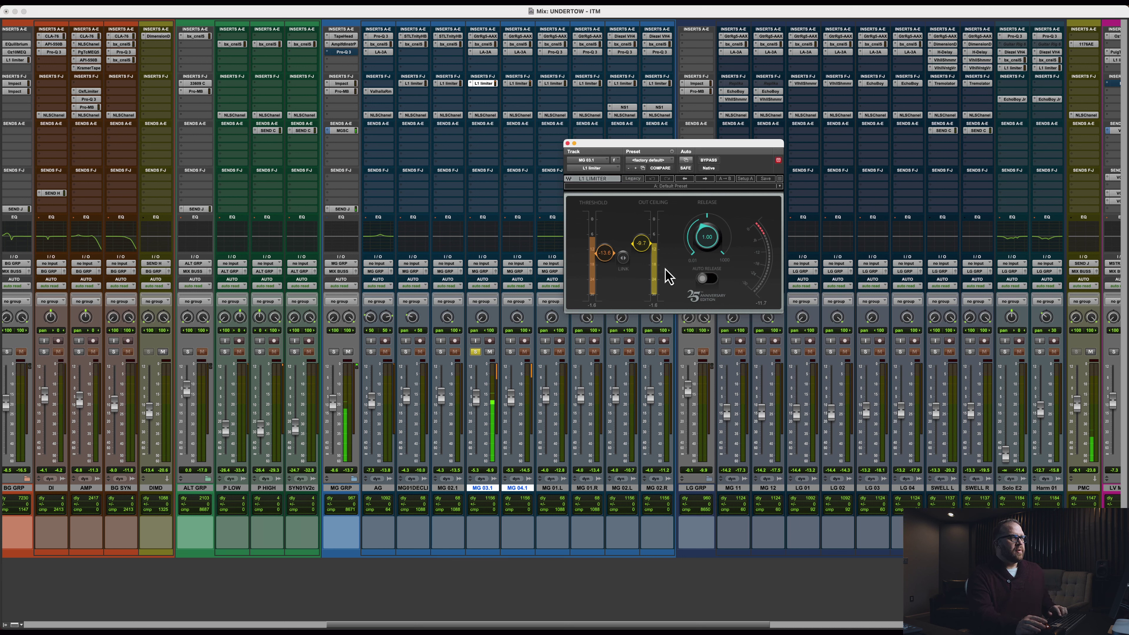
click(707, 162)
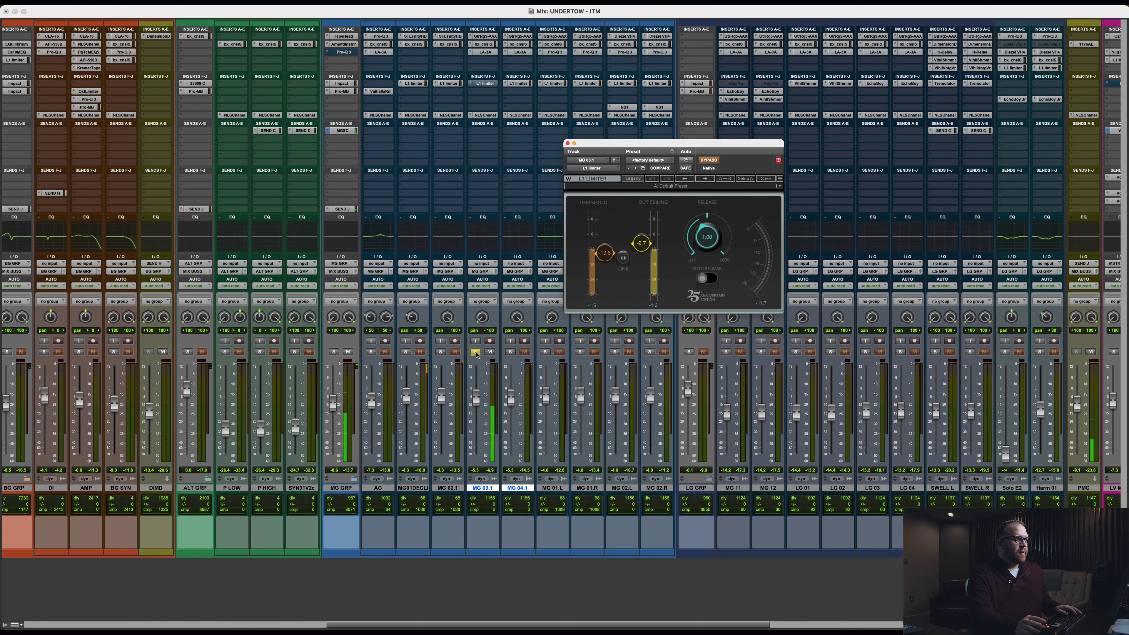
Step: Unsolo MG 03.1, set the playback start at bar 26, and solo the AG track
click(476, 352)
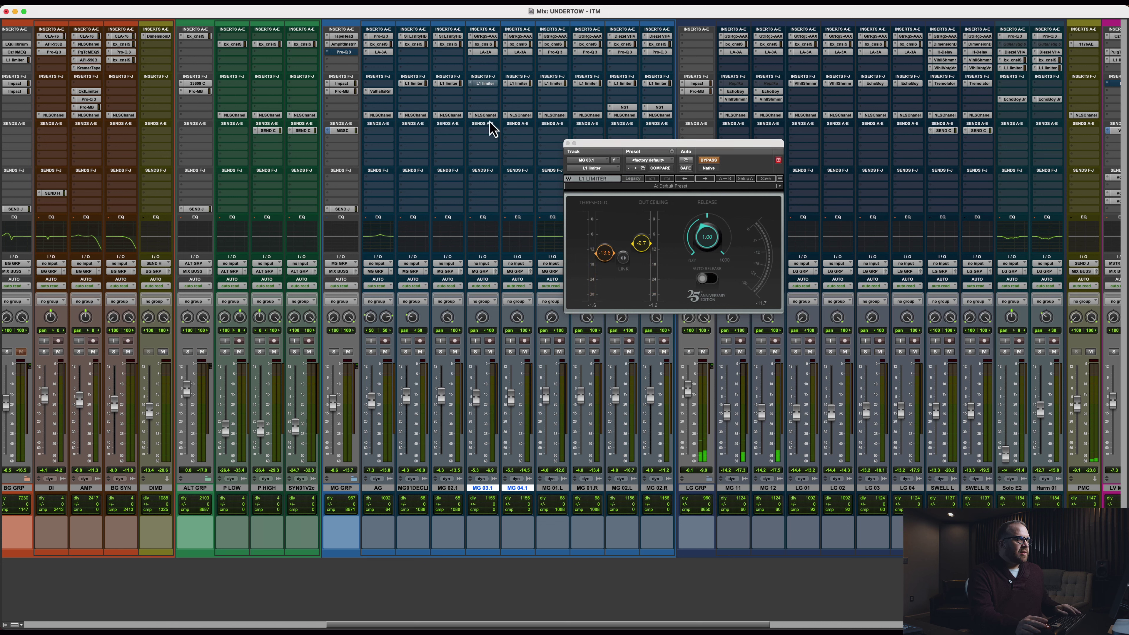
key(super+equal)
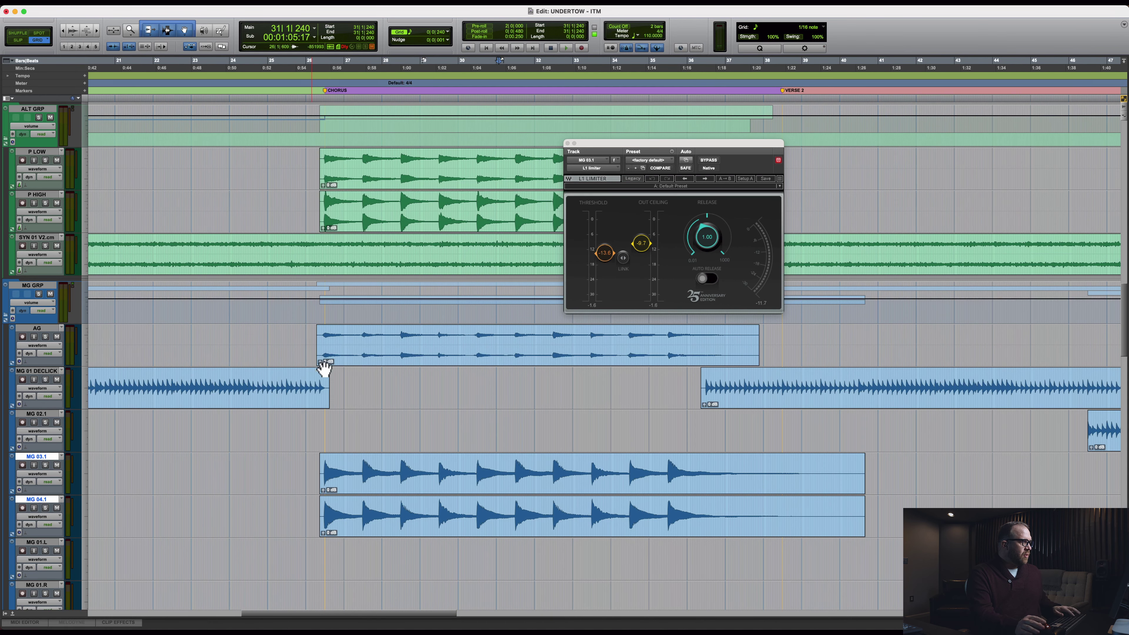
click(305, 340)
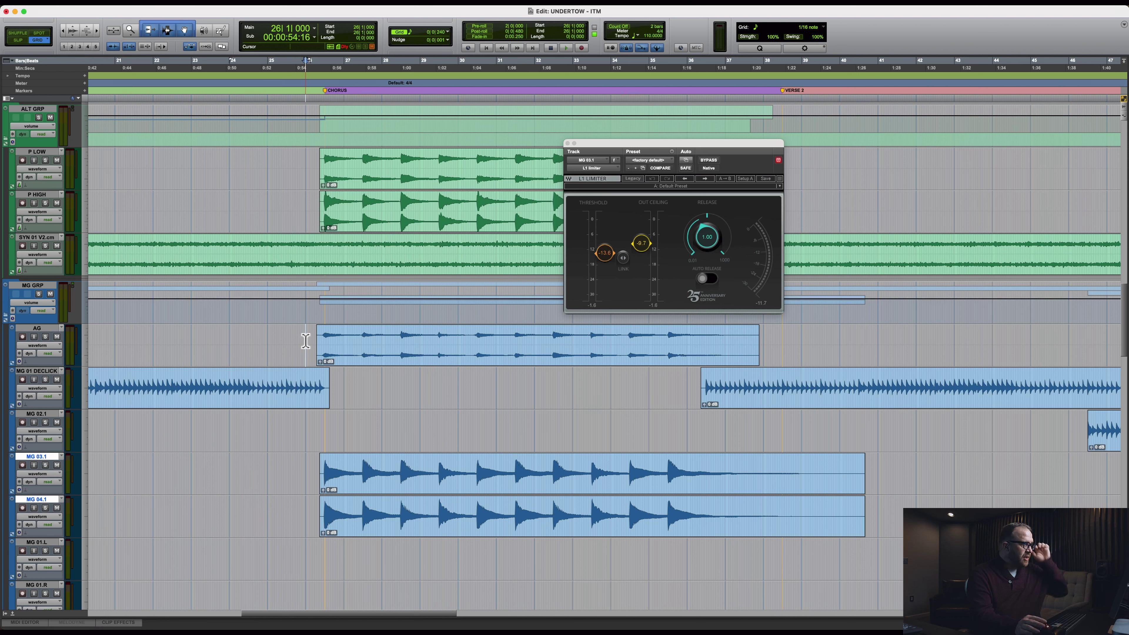
click(45, 336)
click(308, 337)
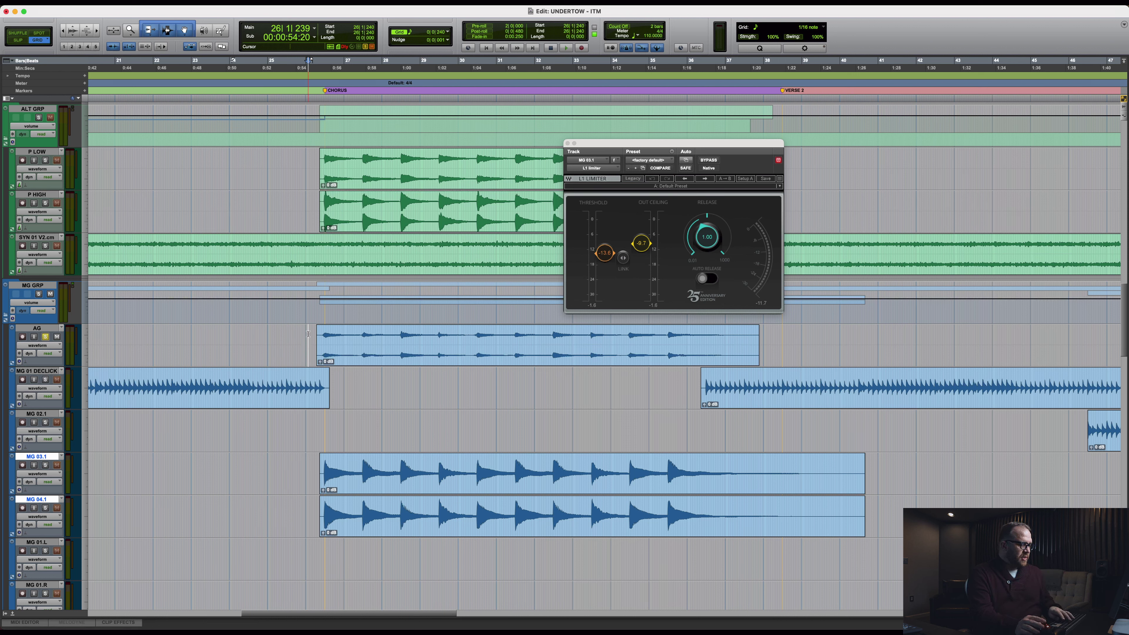
Step: Back in the mixer, select the AG track and close the L1 Limiter window
key(super+equal)
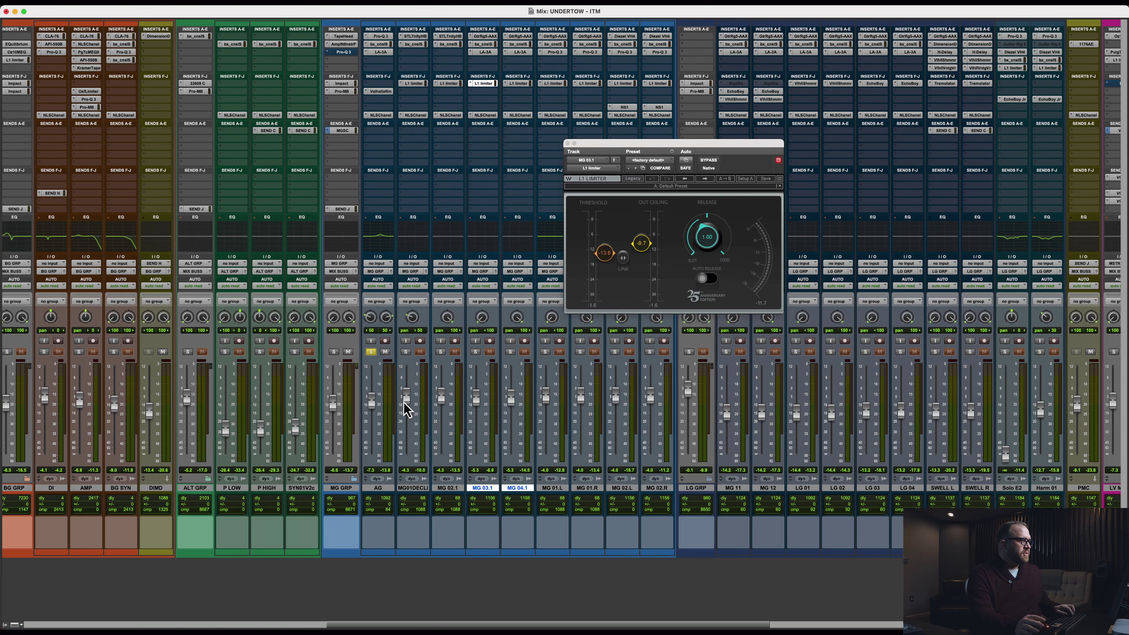
click(385, 487)
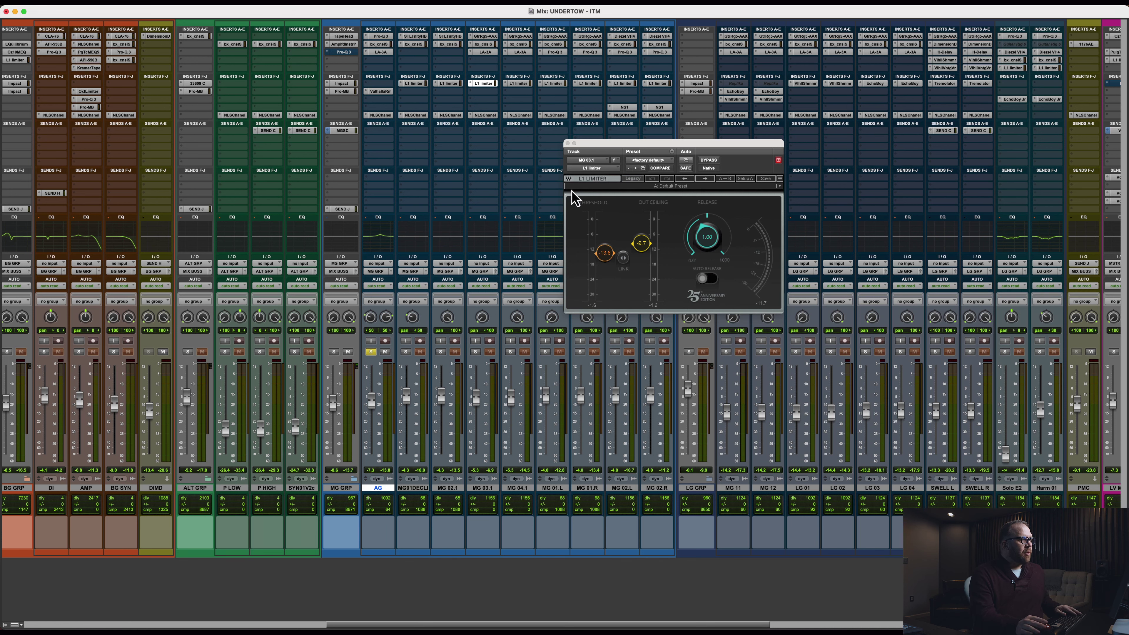
click(568, 144)
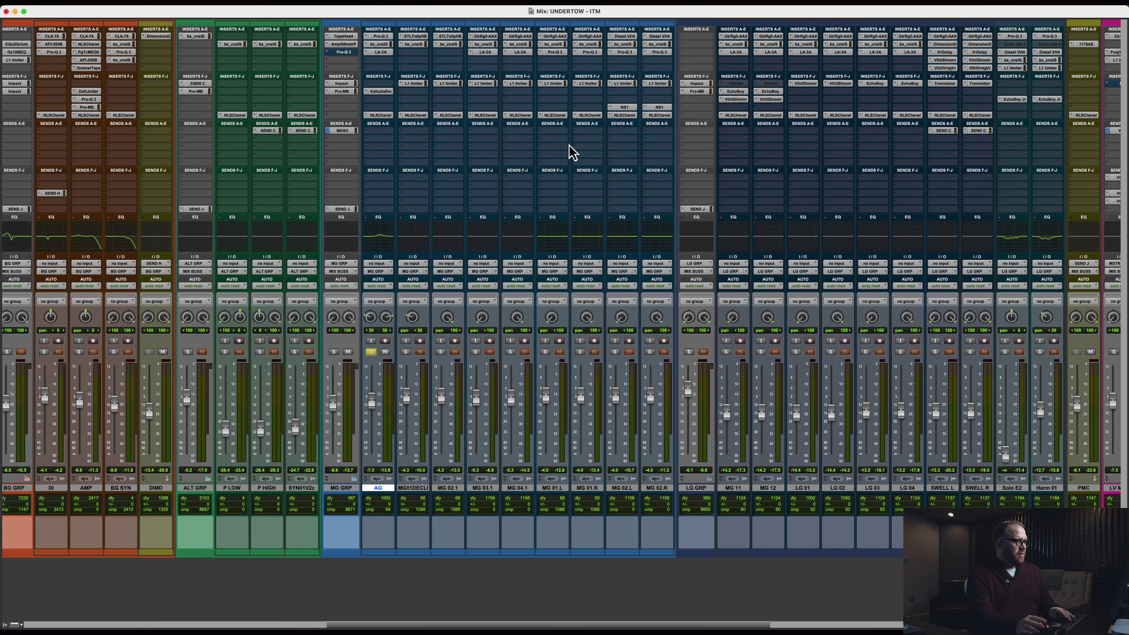
Step: Stop playback at bar 26 and solo MG 03.1 and MG 04.1 together
key(super+equal)
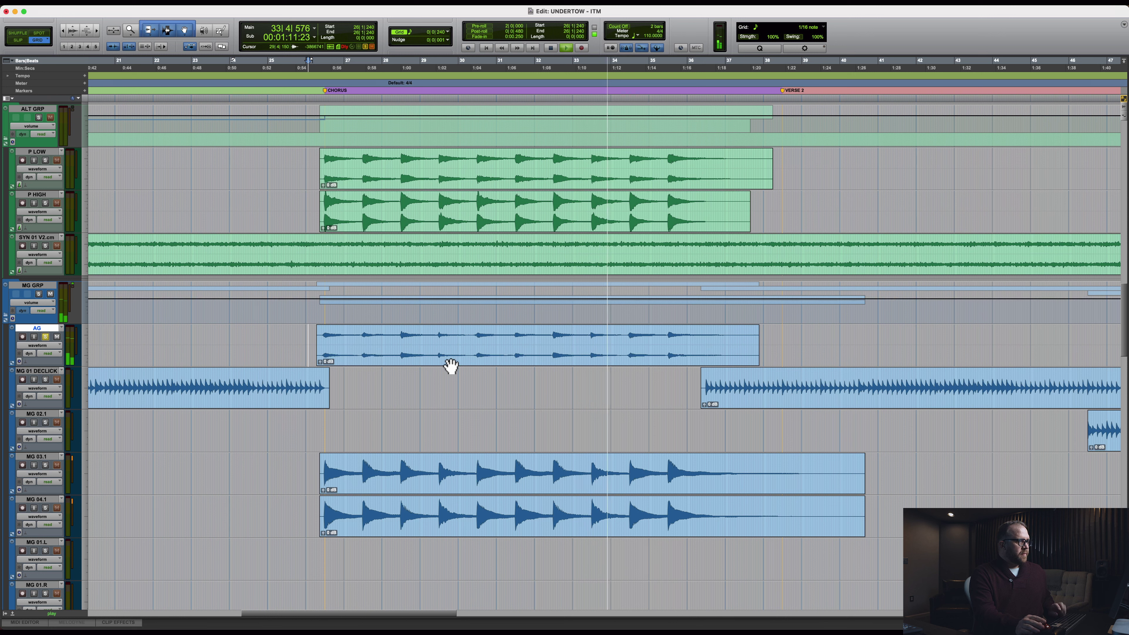
key(space)
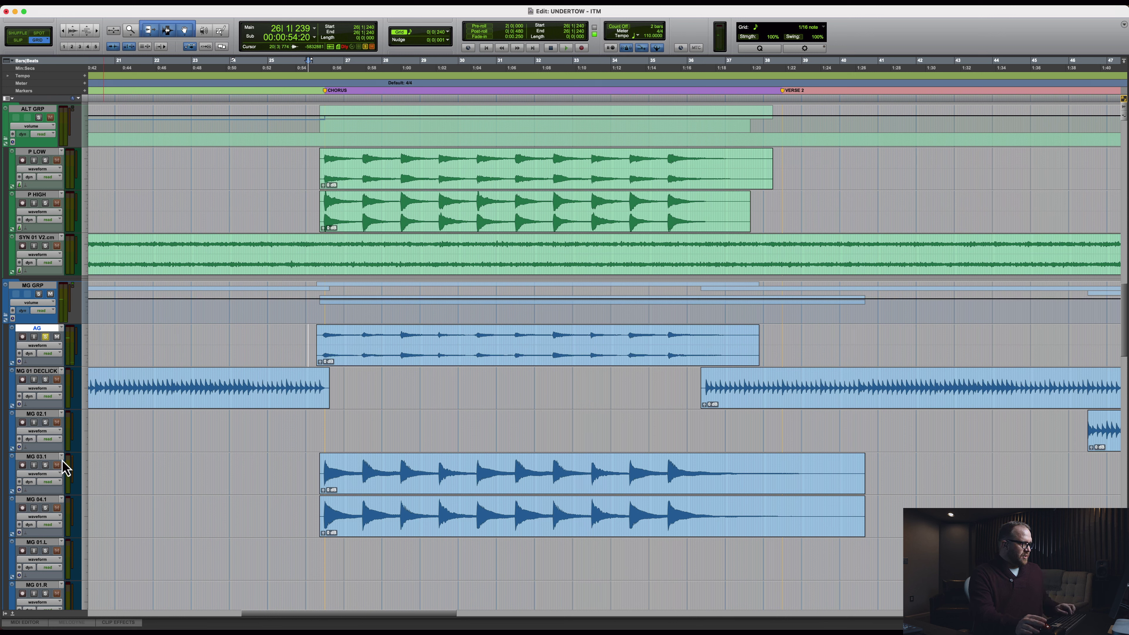
click(46, 465)
click(45, 507)
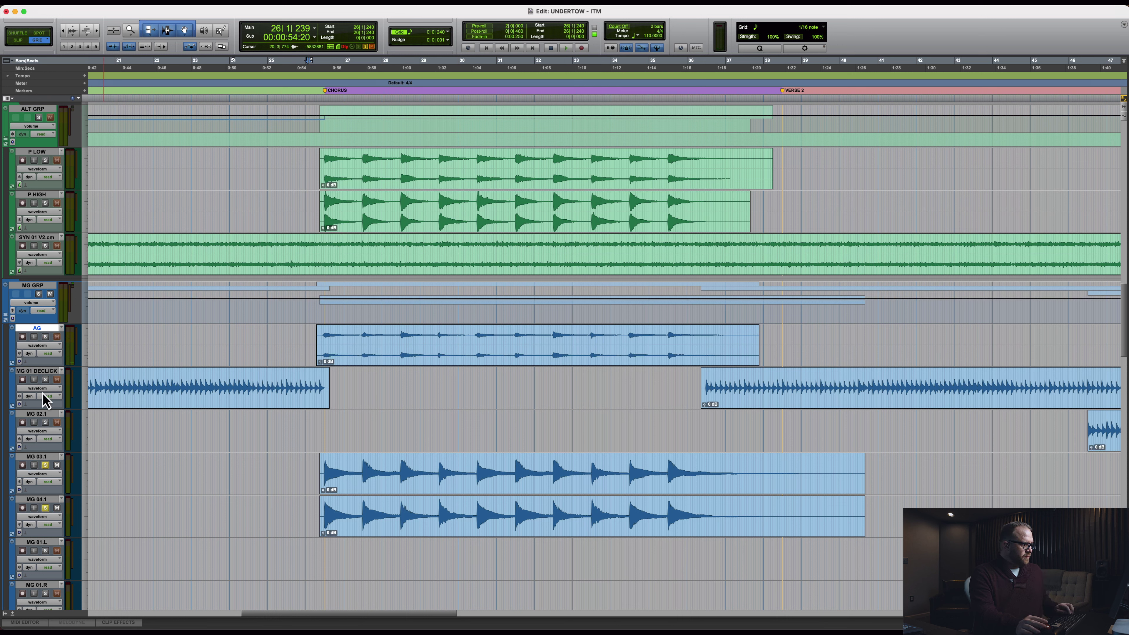
Step: Audition the section from bar 26 with AG soloed too, then unsolo AG
click(46, 336)
key(space)
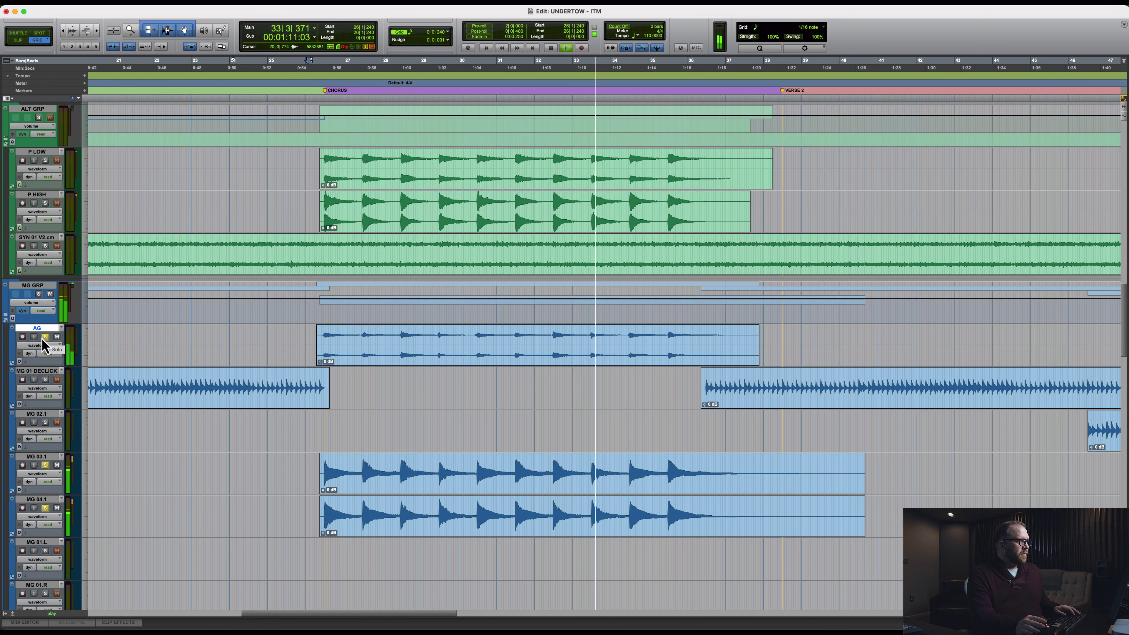
key(space)
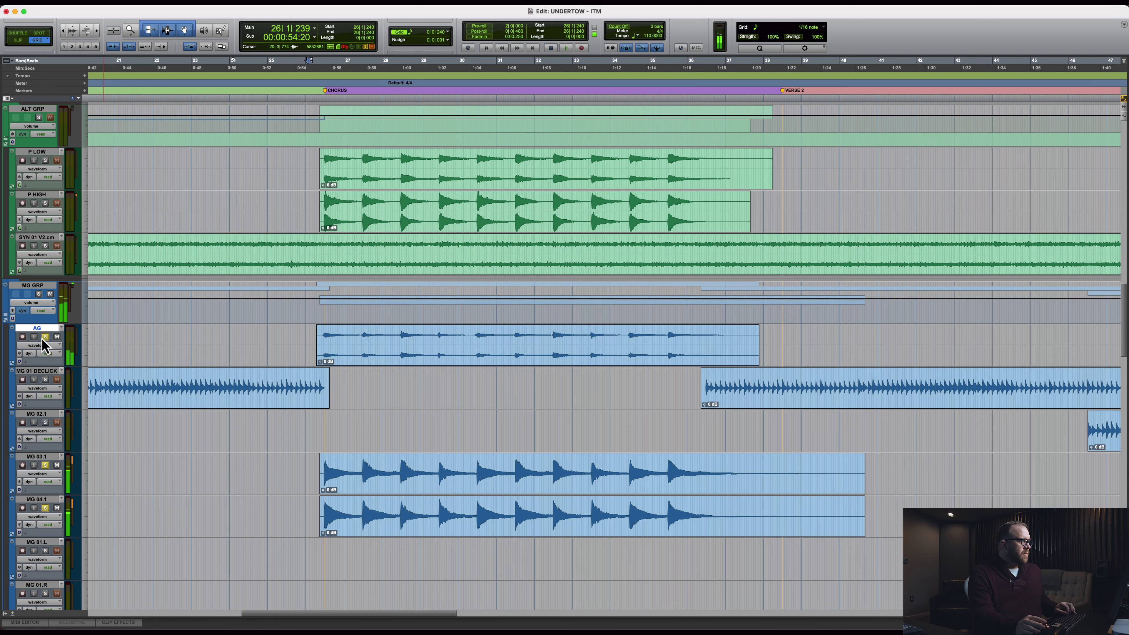
click(45, 336)
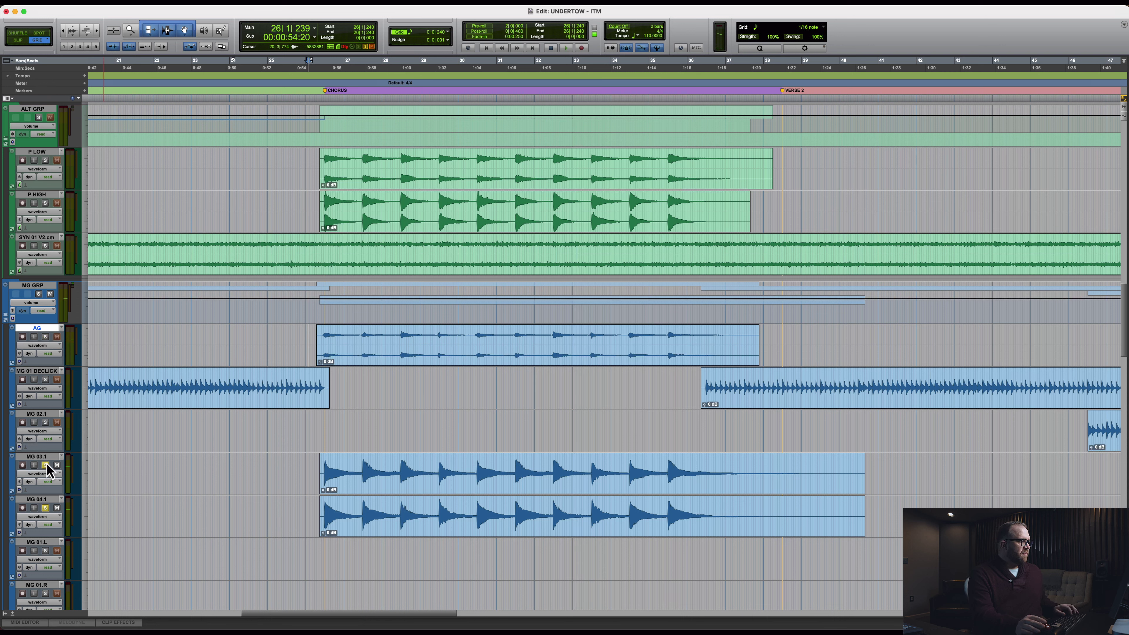
Step: Bypass AG's Pro-Q 3 during playback with AG soloed, and bring up its SSL 4000 E strip
key(super+equal)
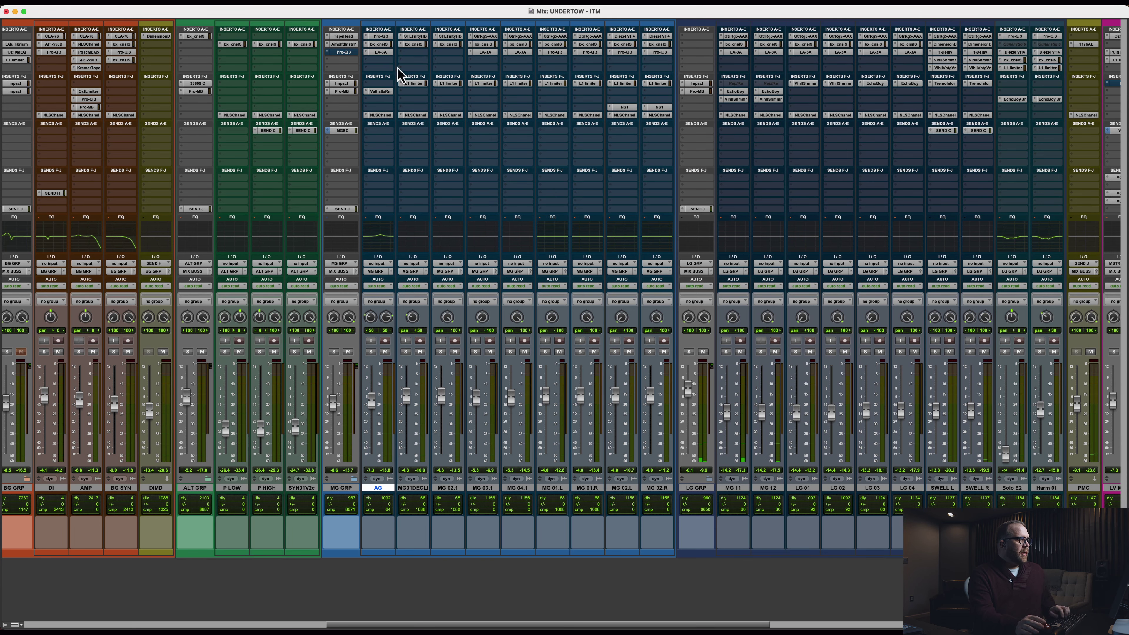
click(379, 37)
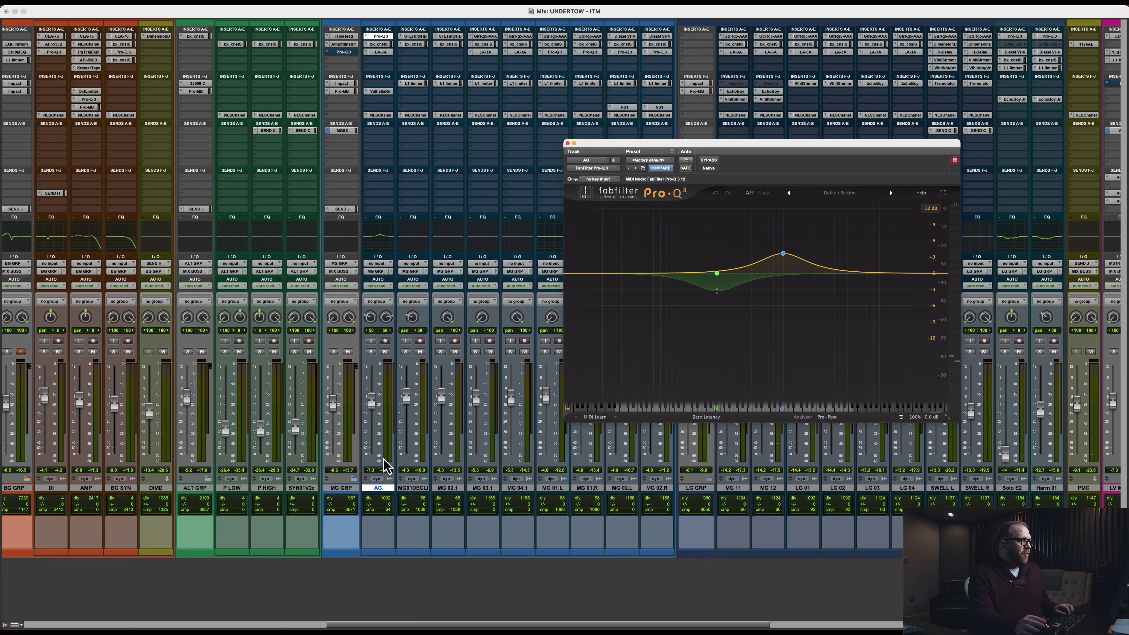
click(381, 491)
key(shift+a)
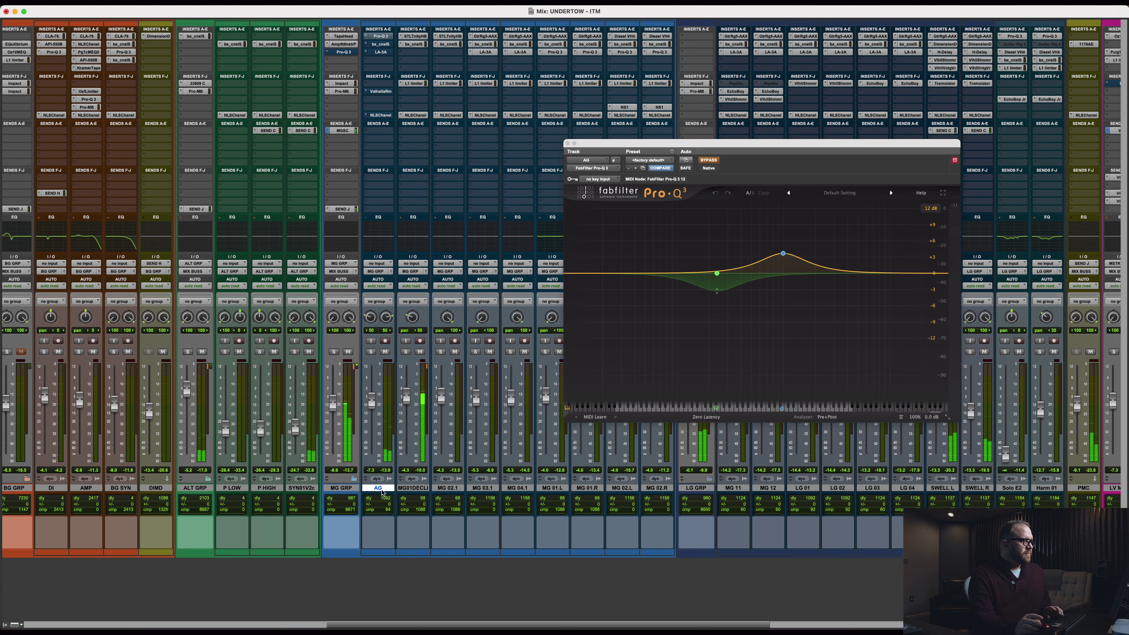
click(371, 353)
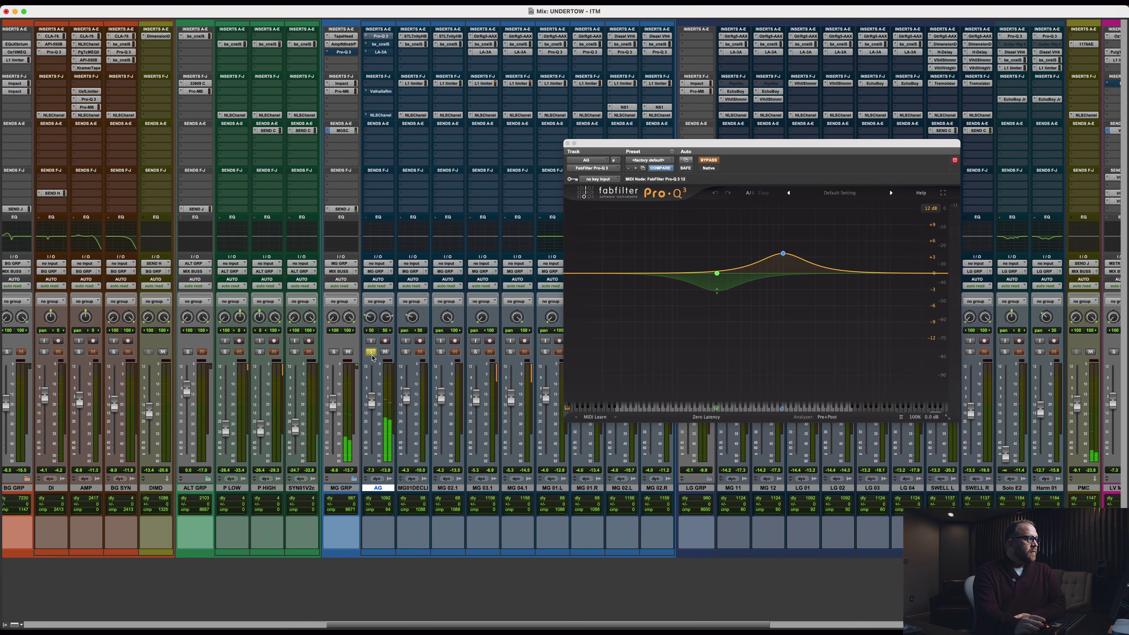
click(379, 44)
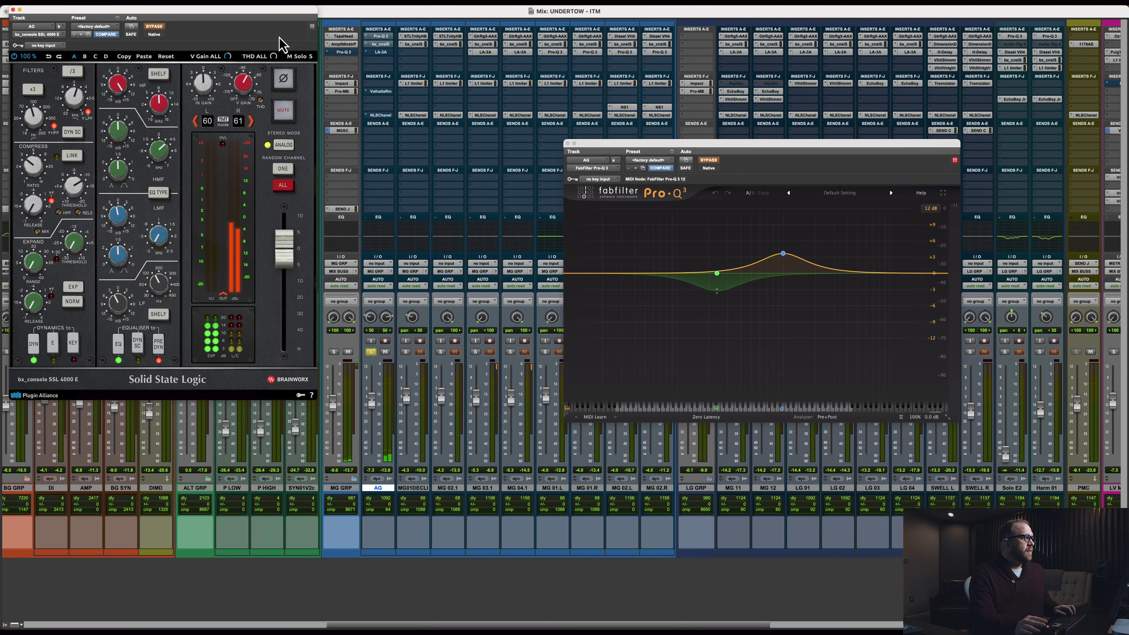
Step: Reposition the SSL window, re-enable AG's Pro-Q 3, inspect its boost band, then close Pro-Q 3
drag(252, 13, 278, 87)
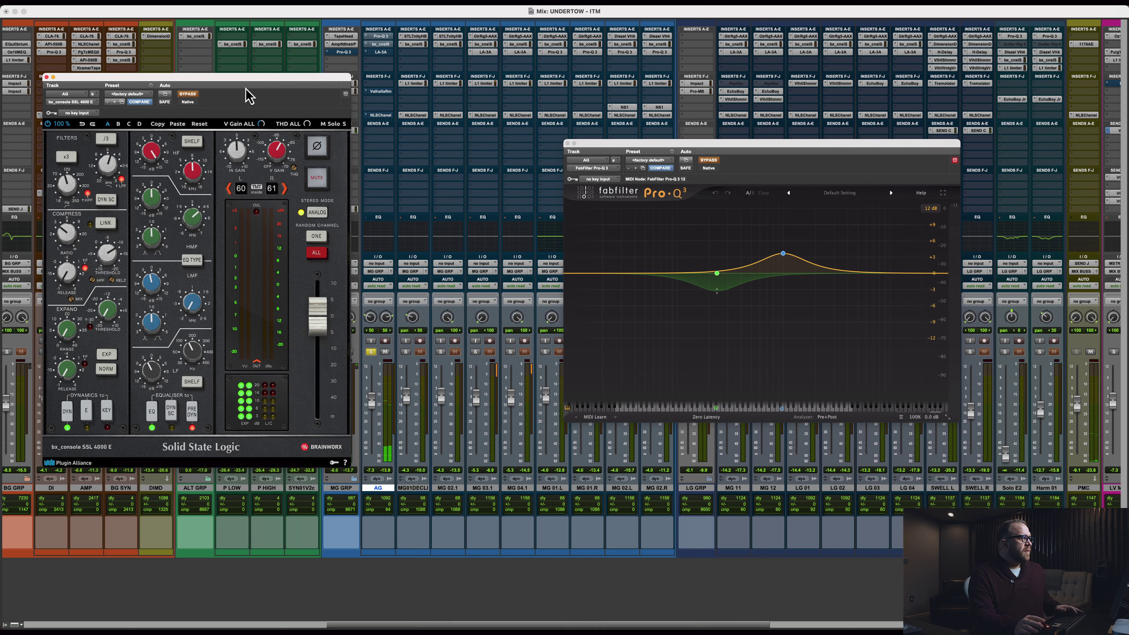
click(706, 160)
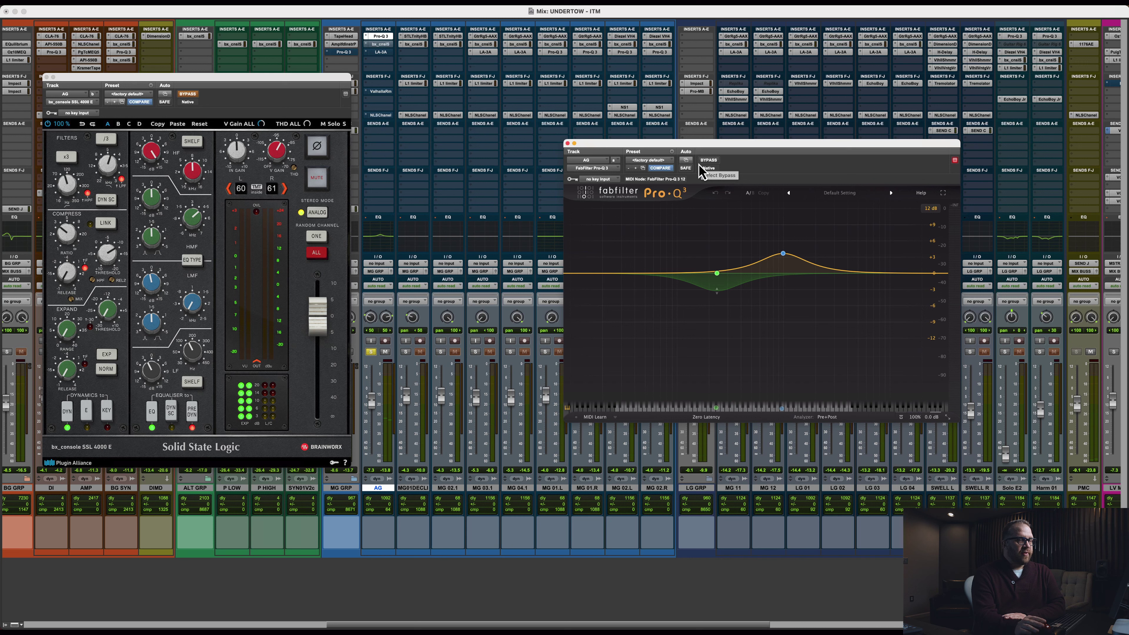
mouse_move(714, 278)
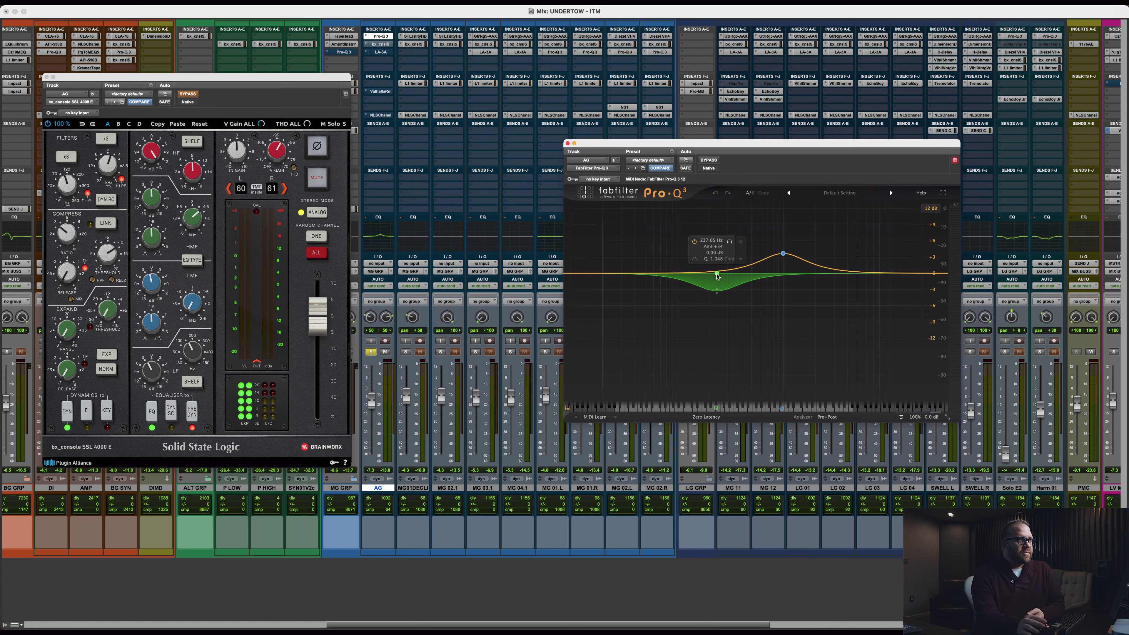
click(783, 254)
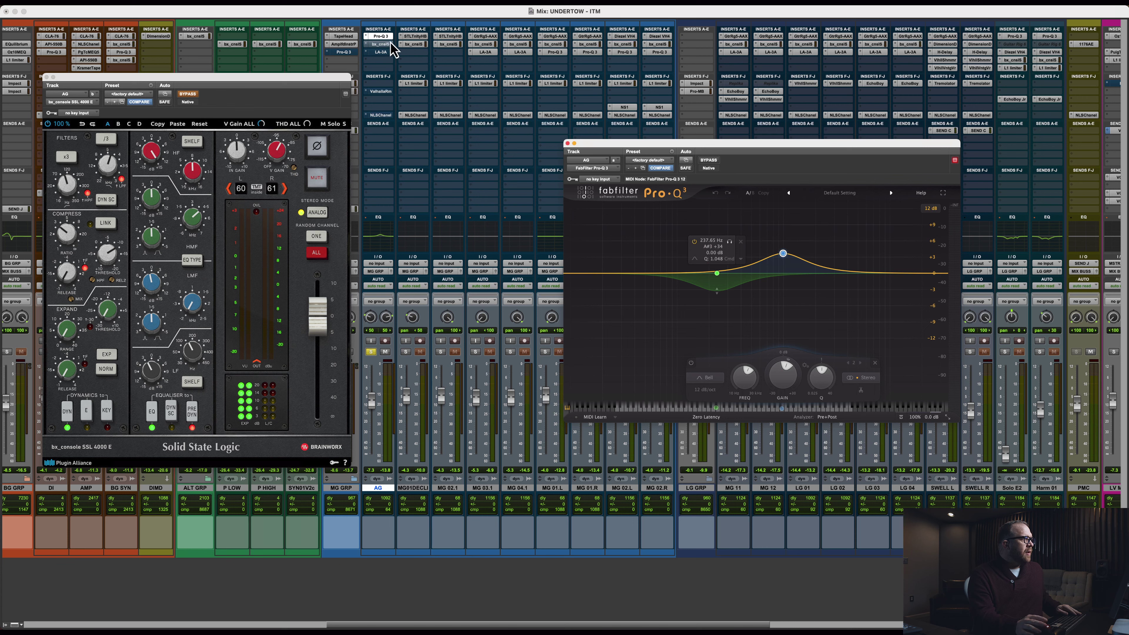
click(382, 38)
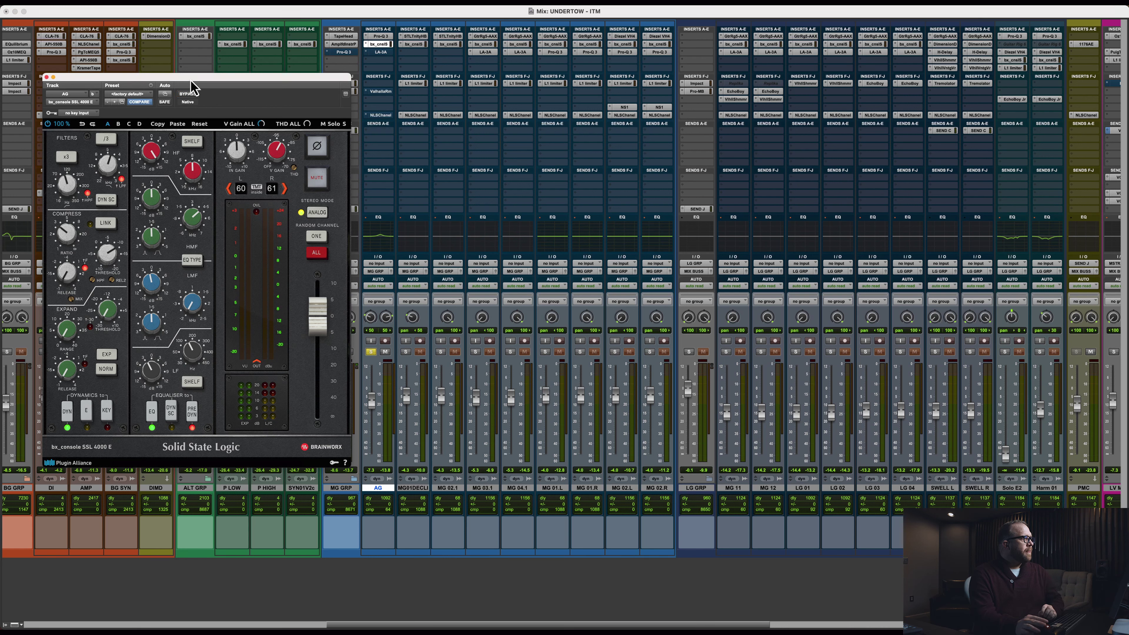
Step: Move the SSL 4000 E window to mid-mixer, inspect its LMF and filter knobs, and play the guitar
drag(190, 80, 626, 159)
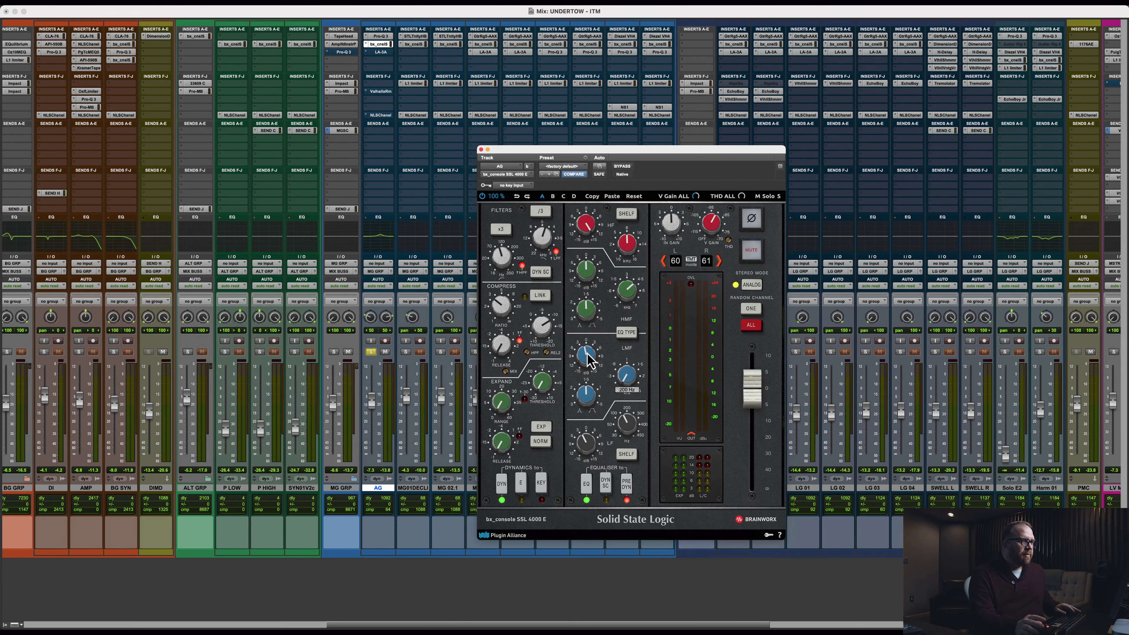
mouse_move(588, 356)
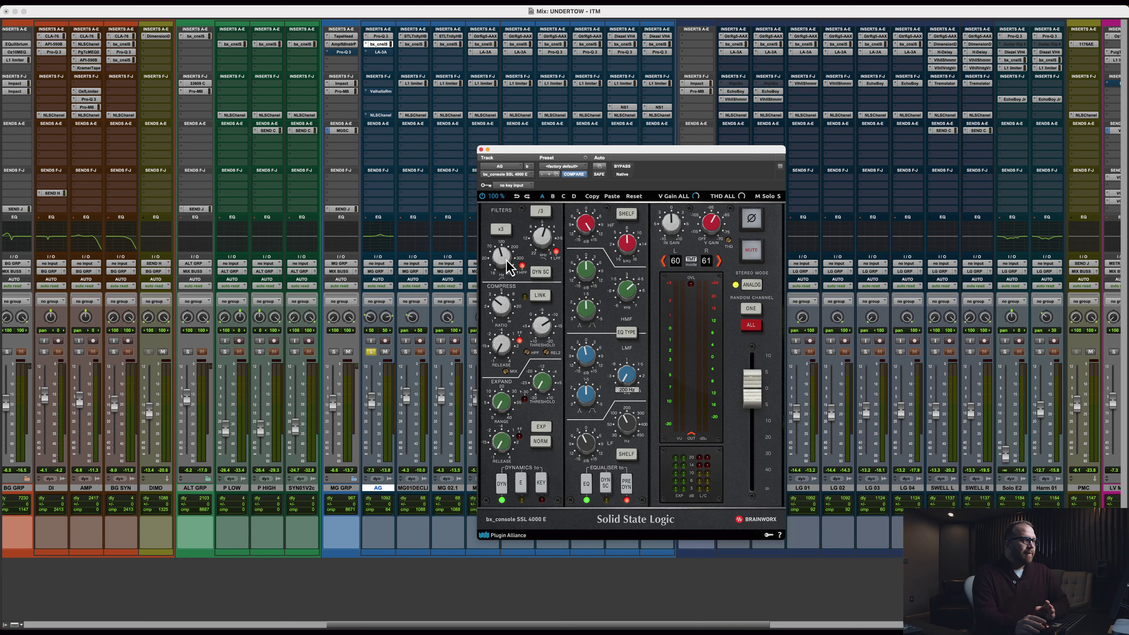
mouse_move(545, 249)
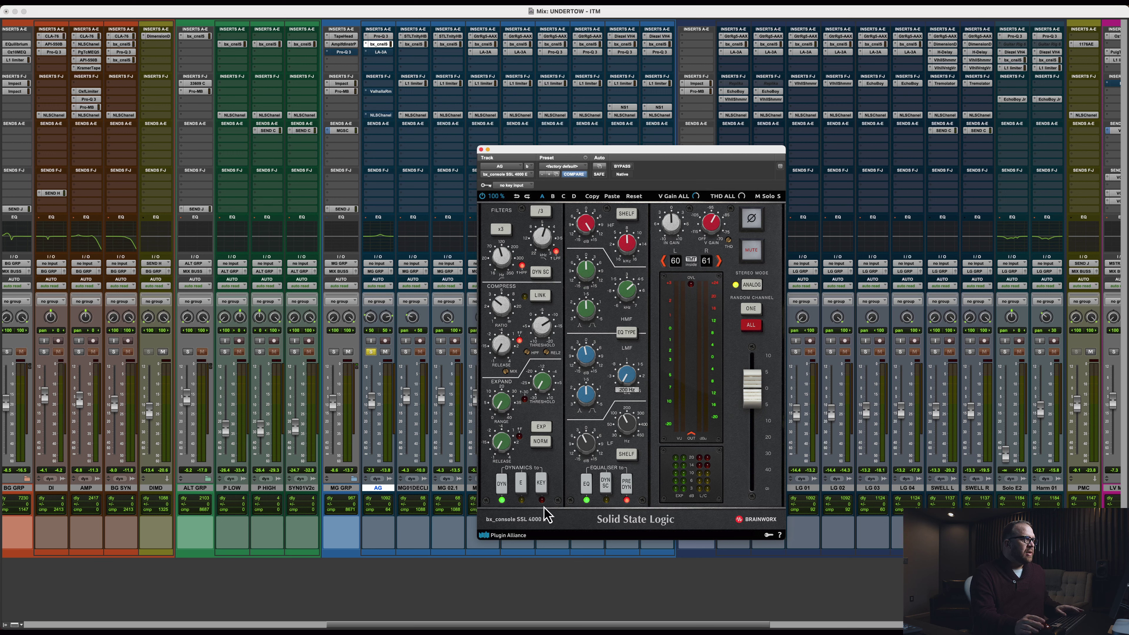
key(space)
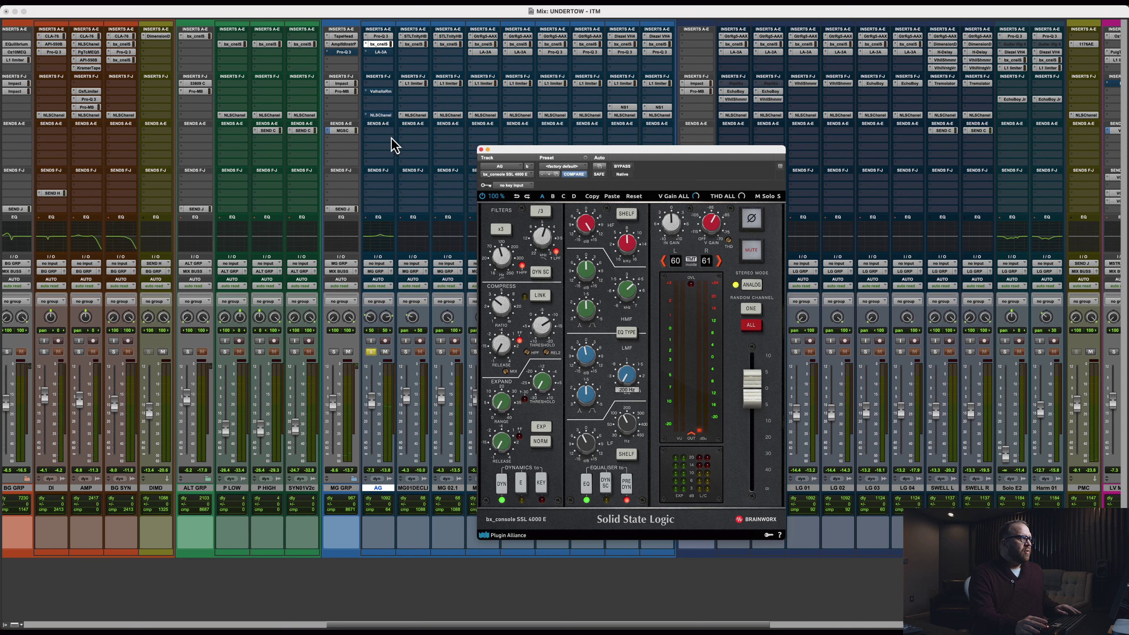
Step: Open AG's LA-3A, close the SSL window, then reposition and close the LA-3A window
click(386, 52)
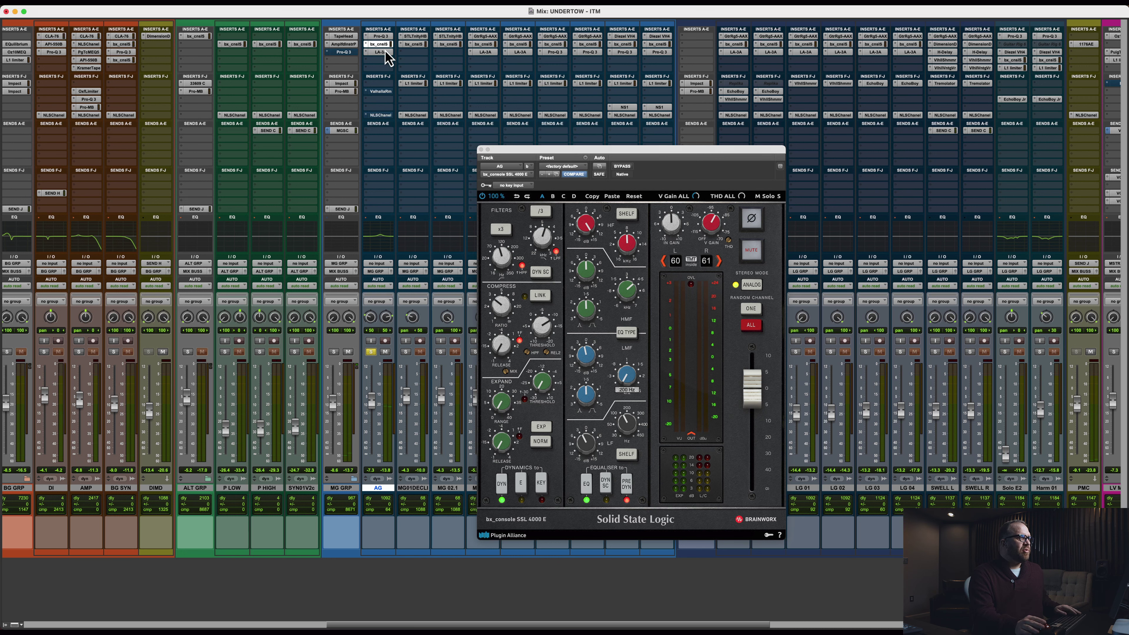
click(481, 149)
drag(612, 149, 467, 160)
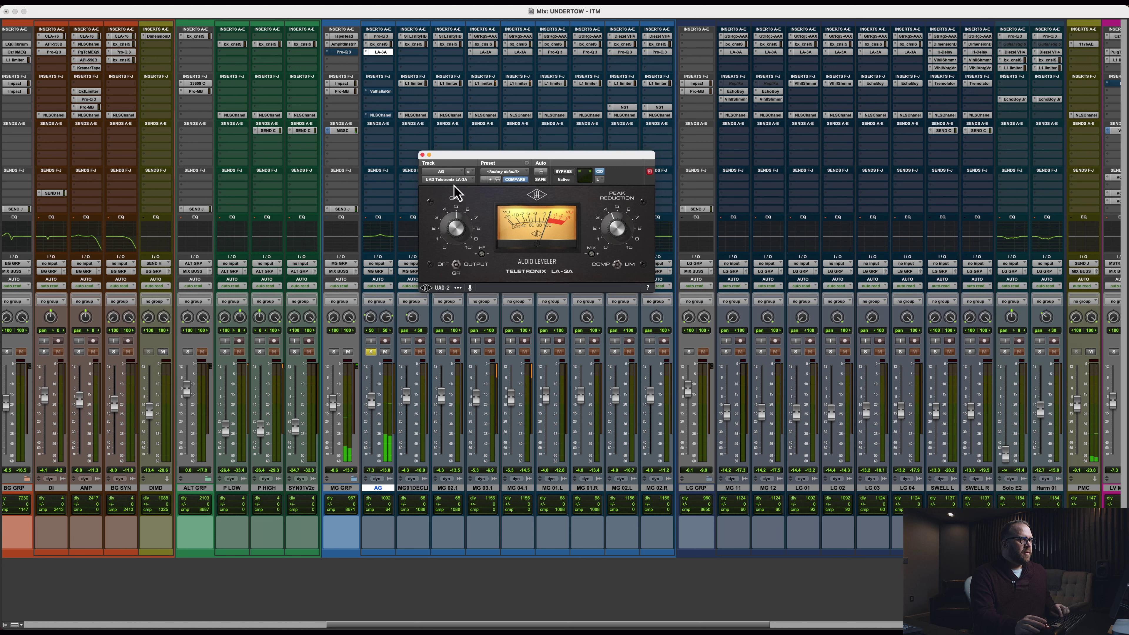
click(422, 155)
Step: Open AG's ValhallaRoom and review its Large Chamber, 100% mix and 0.70 s decay settings
click(380, 91)
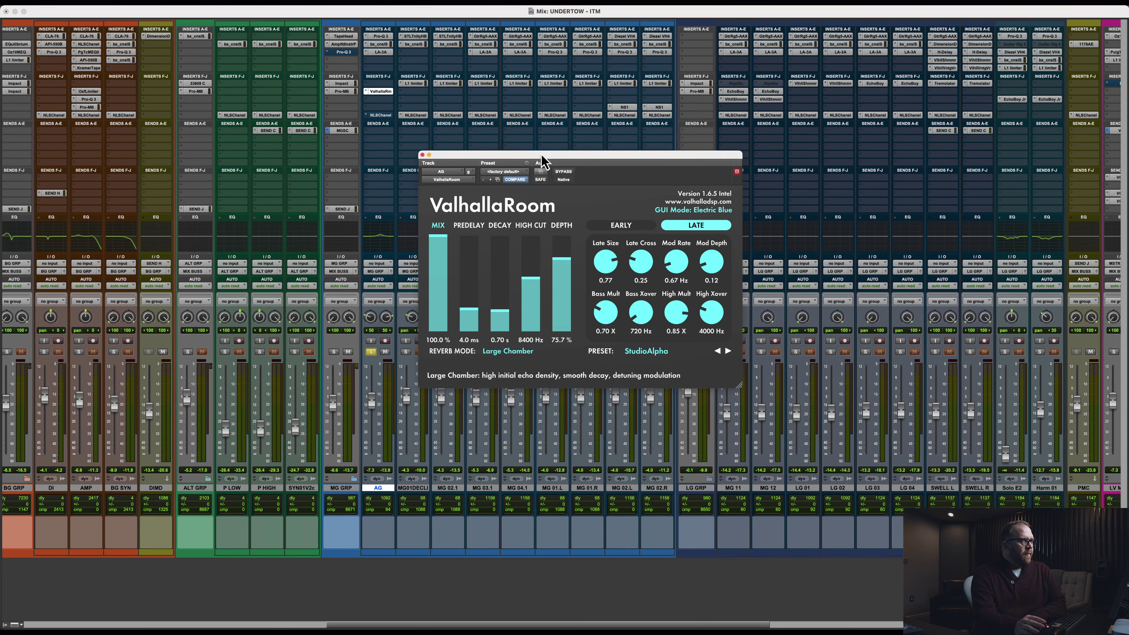
mouse_move(542, 154)
mouse_down()
mouse_move(540, 177)
mouse_move(540, 165)
mouse_up()
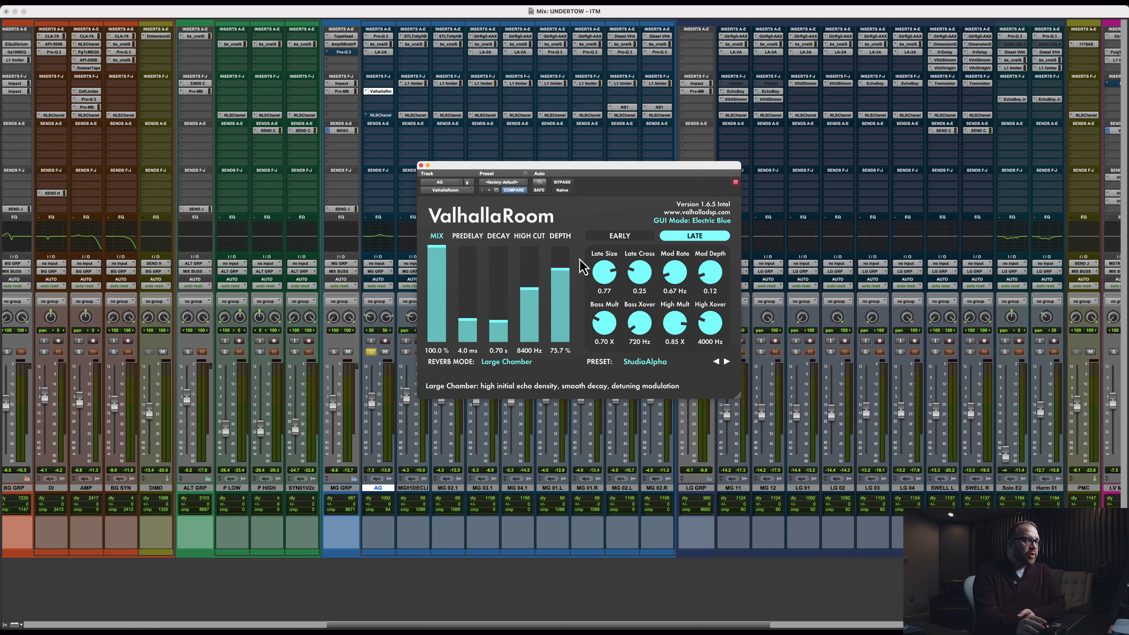
mouse_move(559, 291)
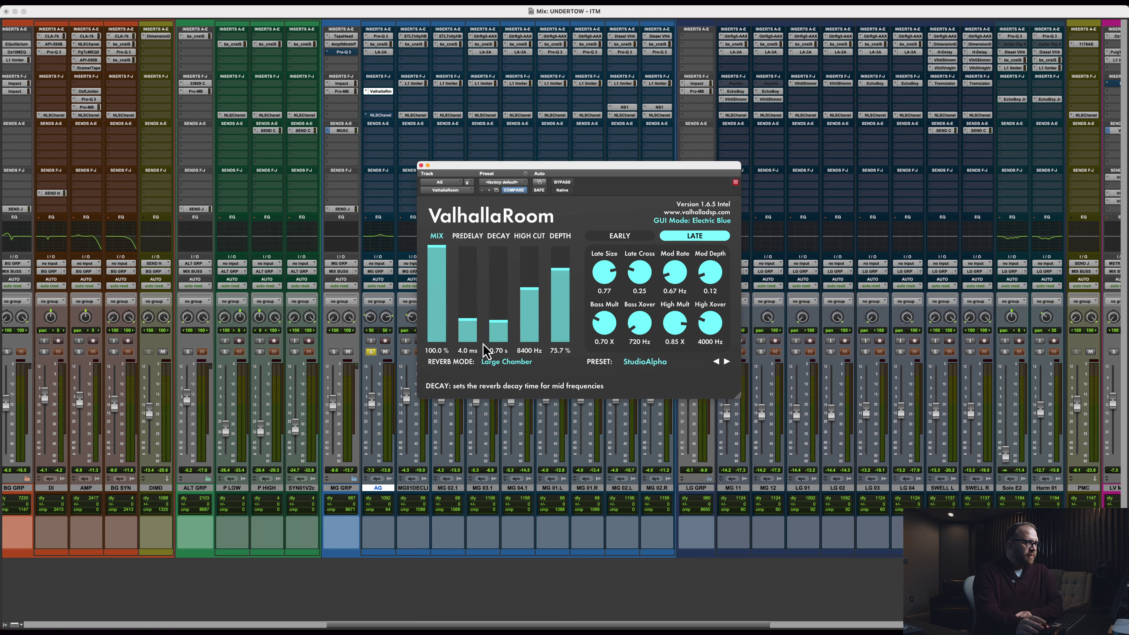
mouse_move(479, 367)
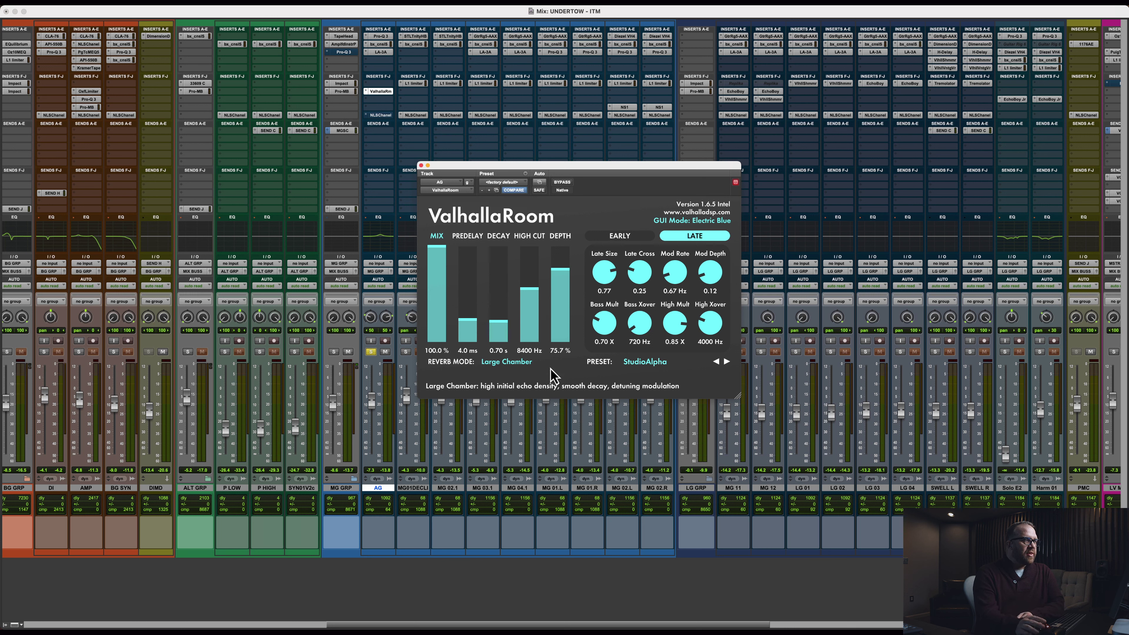
mouse_move(555, 350)
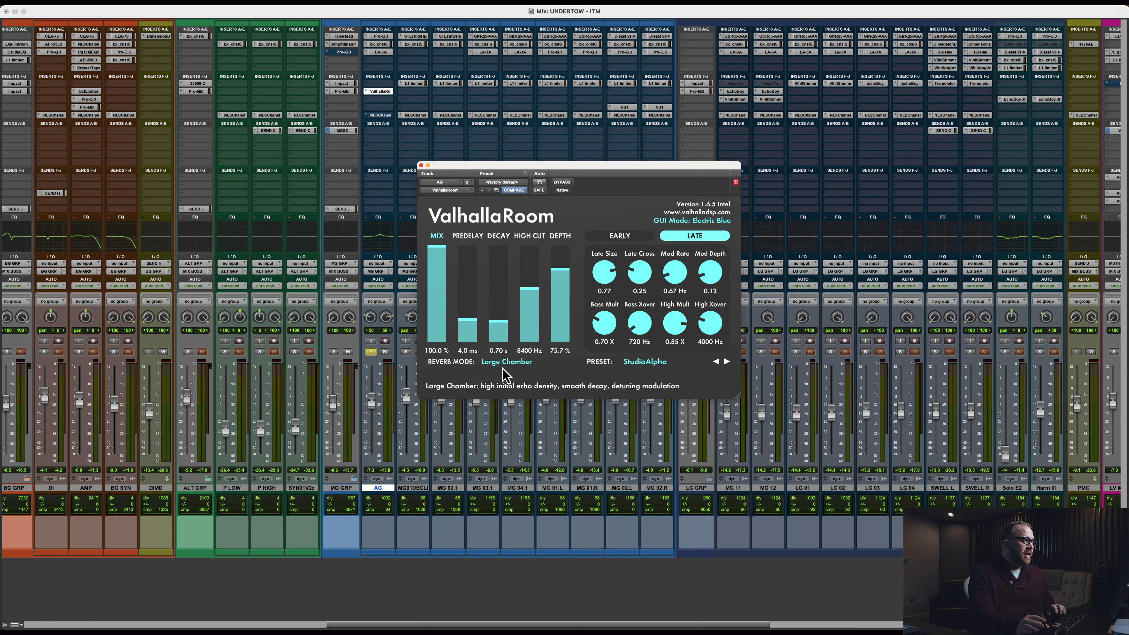
click(382, 115)
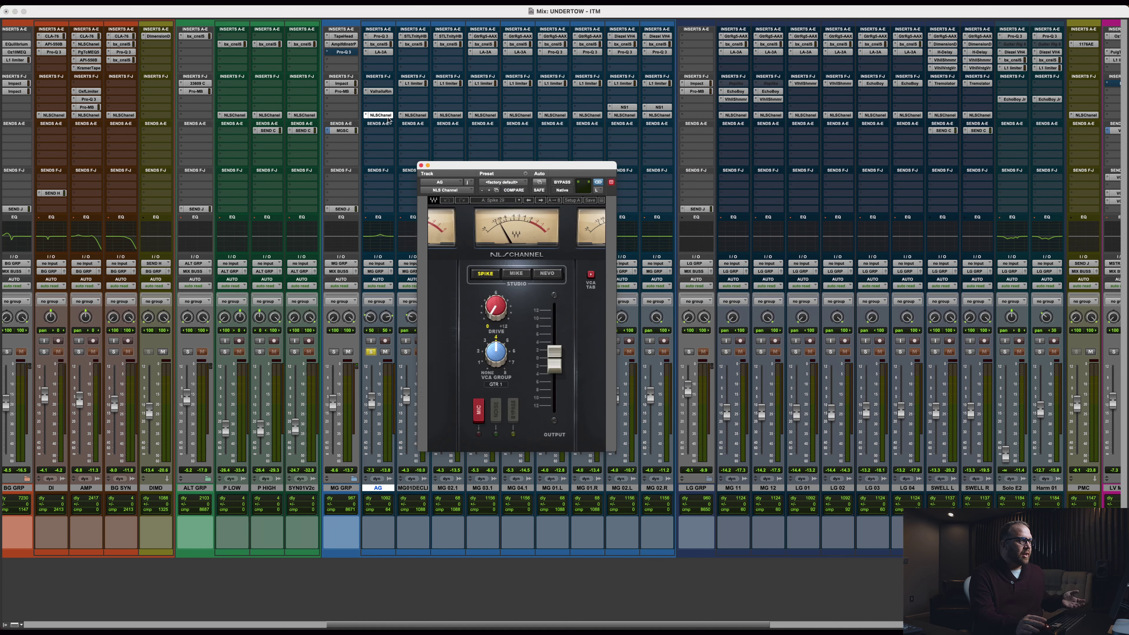
Step: Play the guitar through ValhallaRoom, bypass it to compare without reverb, then close its window
click(381, 91)
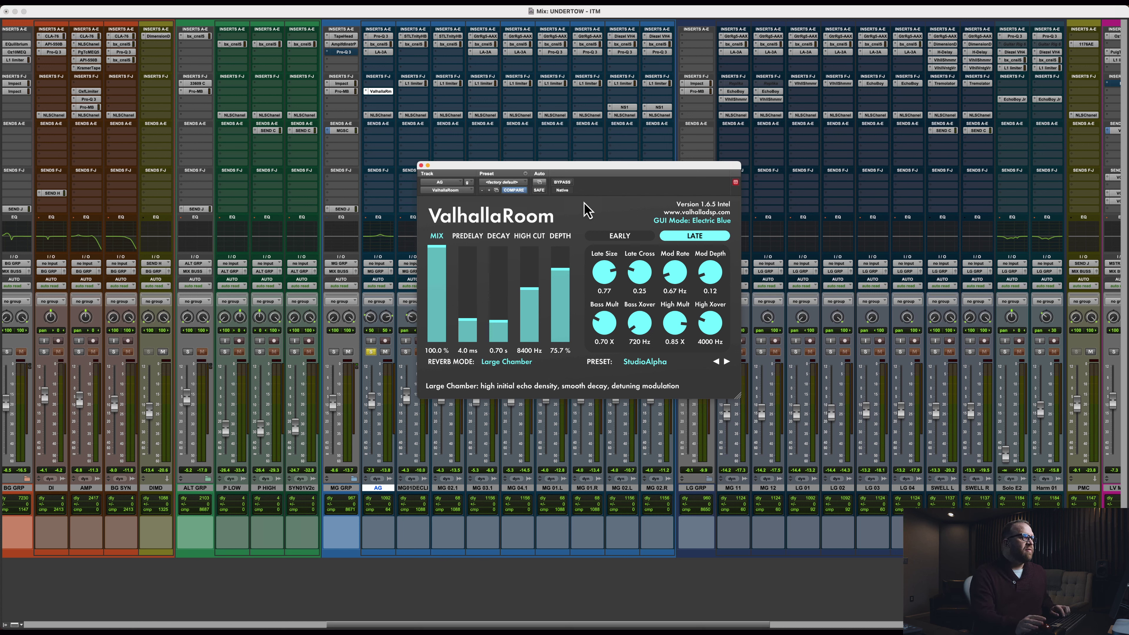
key(space)
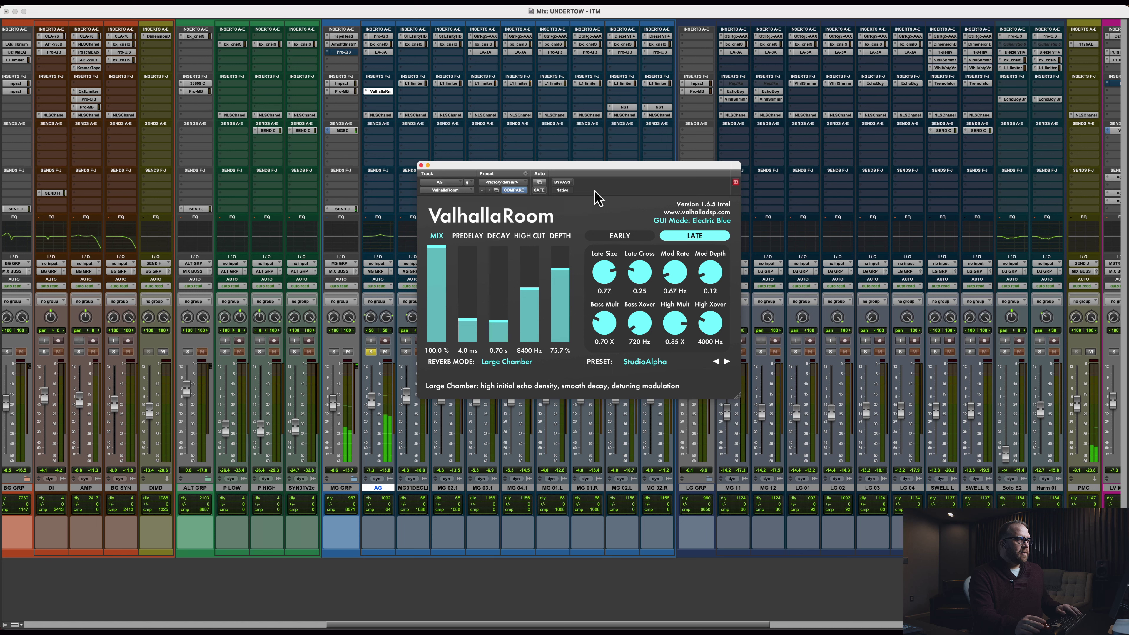
click(563, 182)
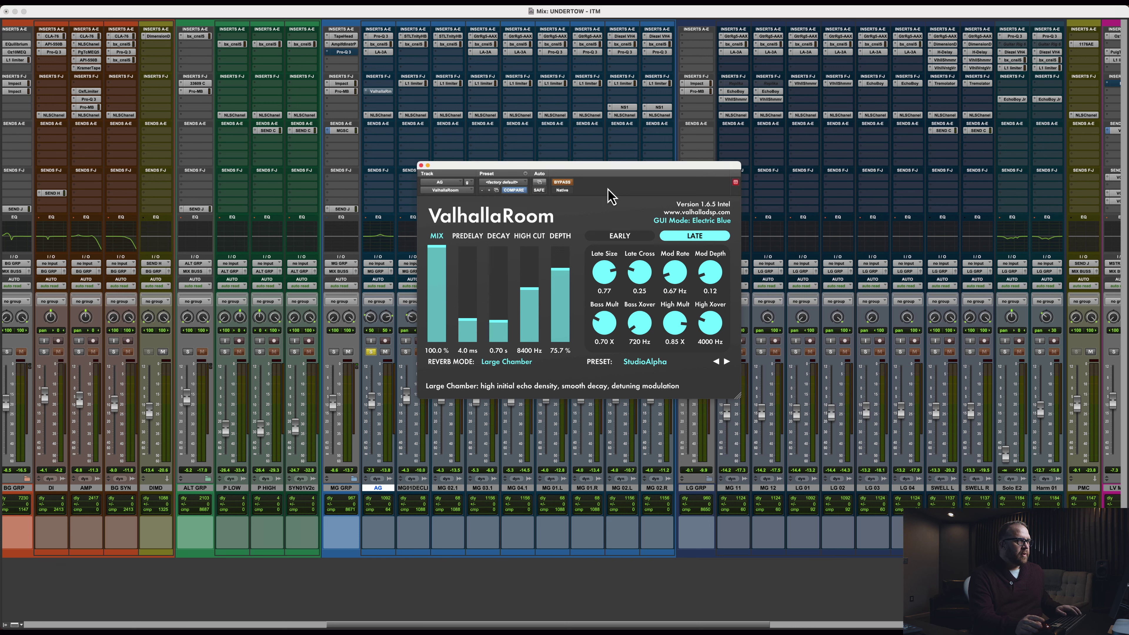
key(space)
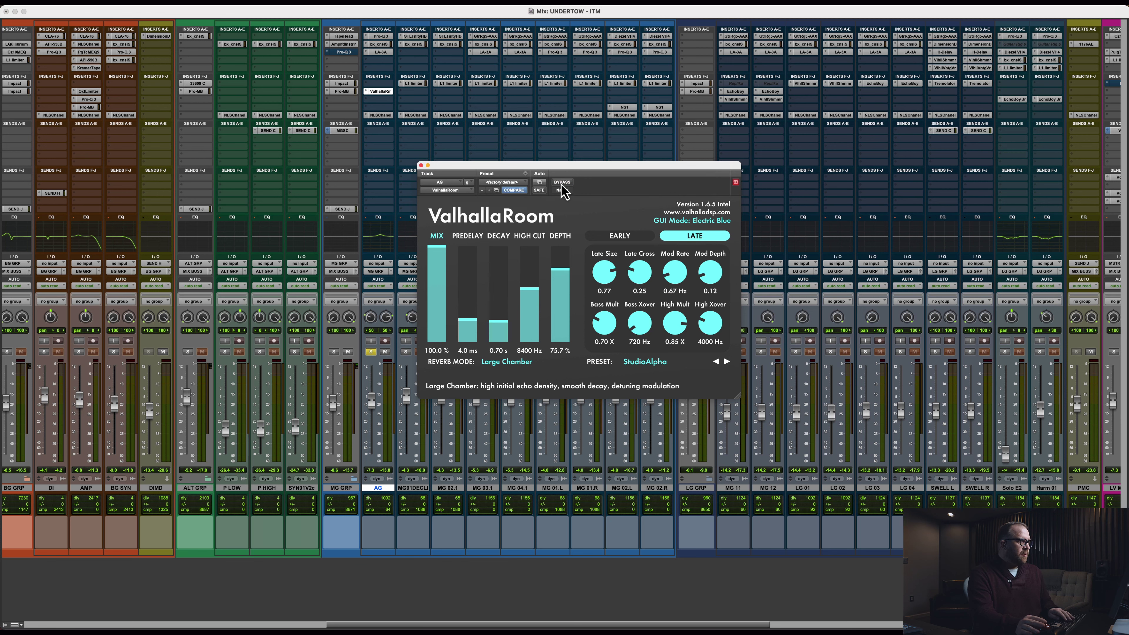
click(421, 166)
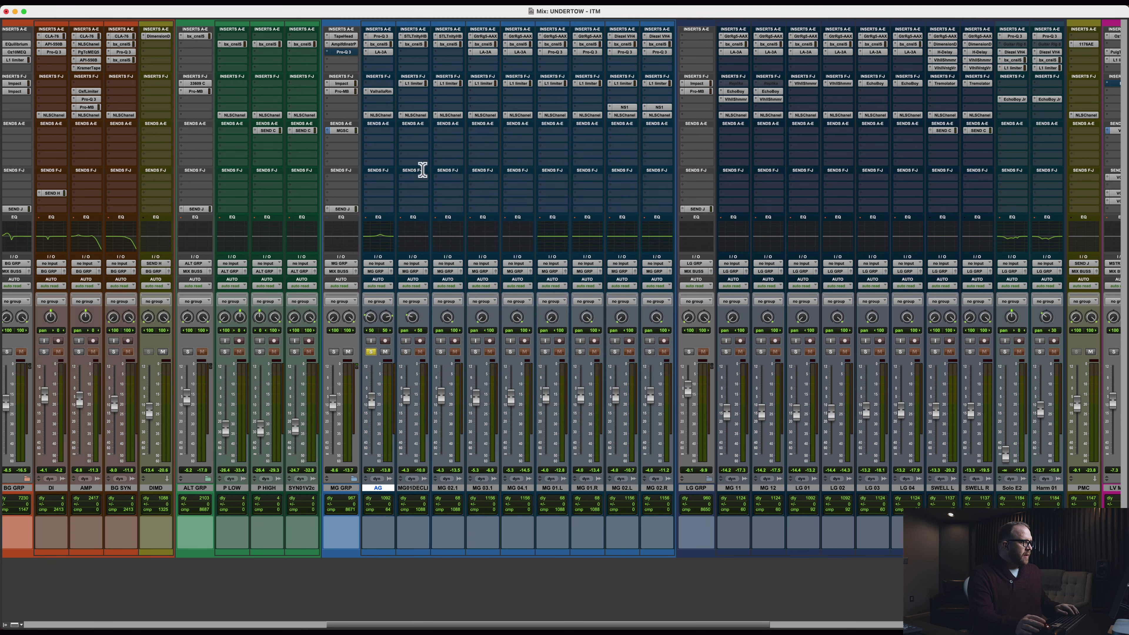
Step: In the Edit window, play the song from bar 26 while zooming out, then stop
key(super+equal)
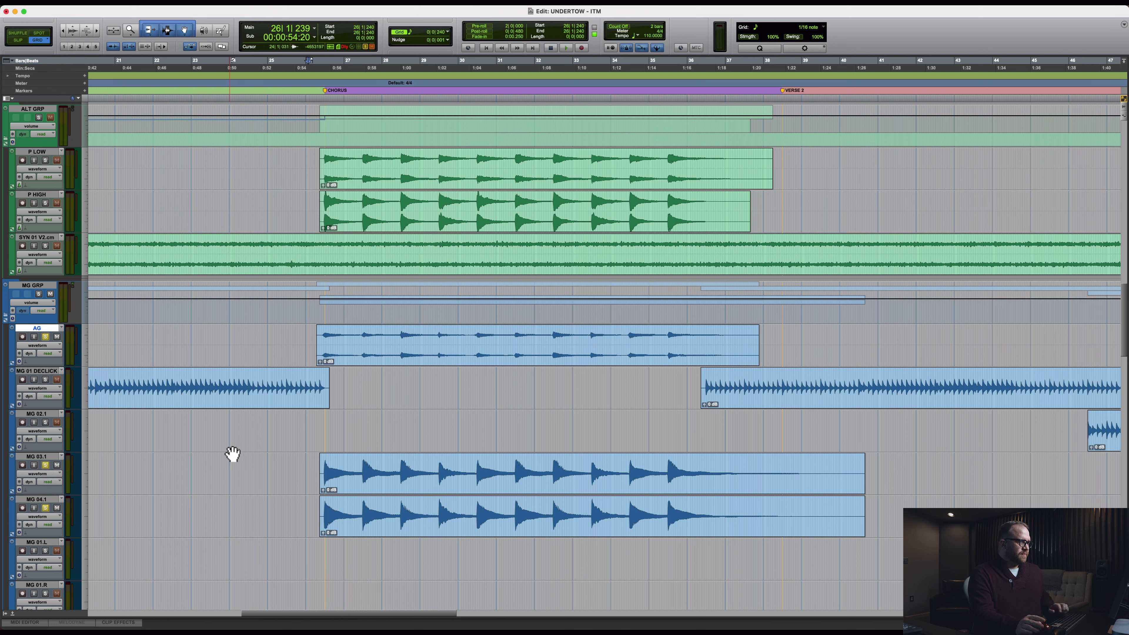
key(space)
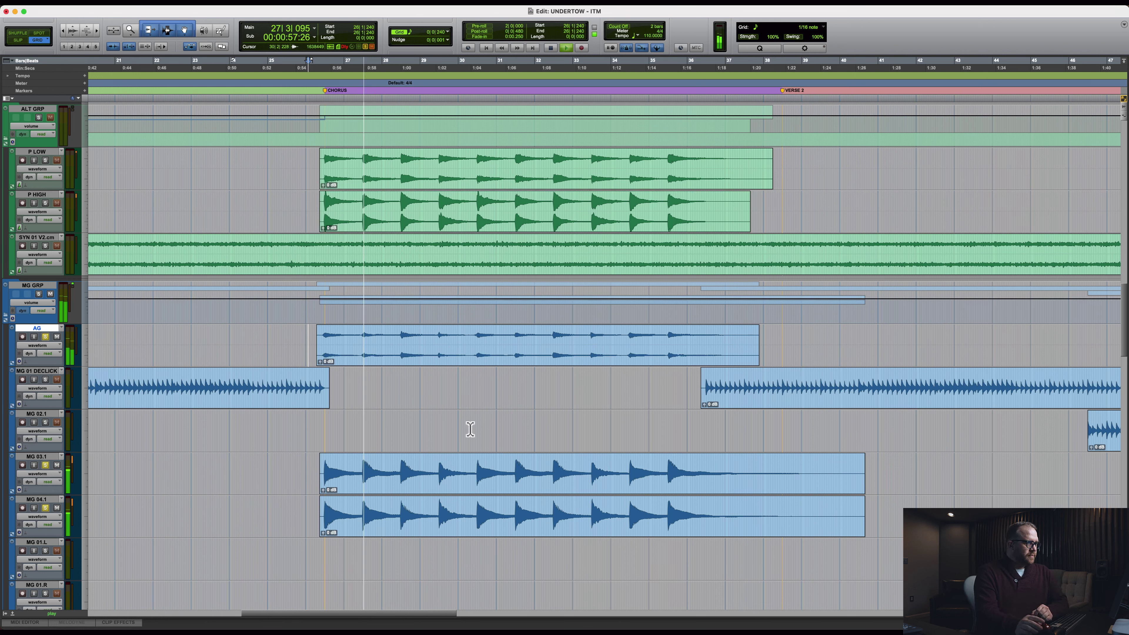
key(r)
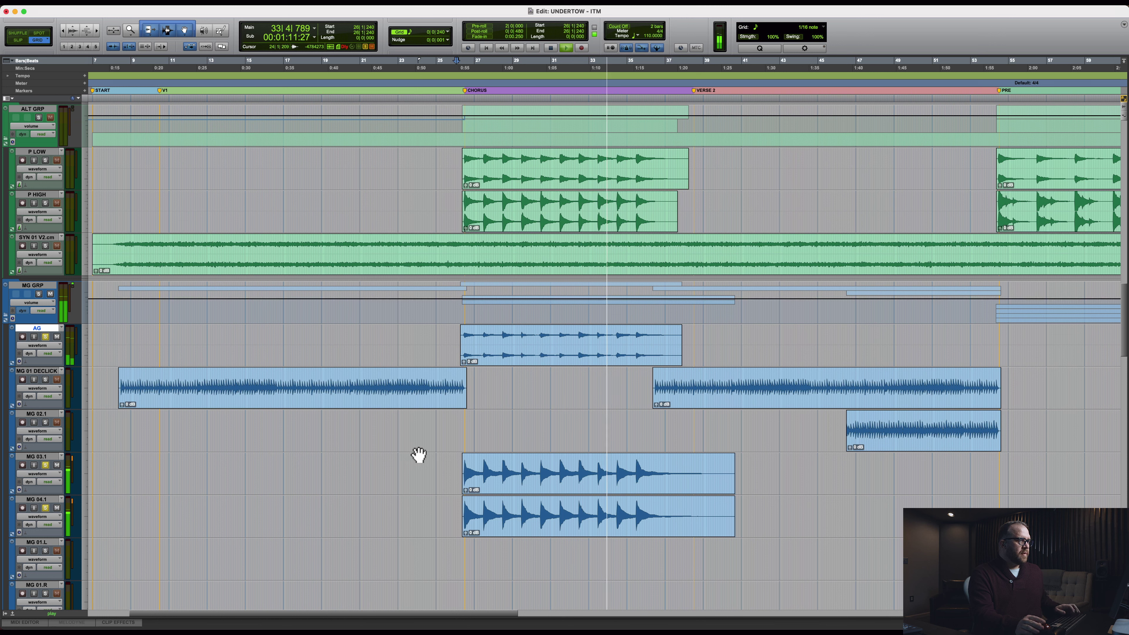
key(space)
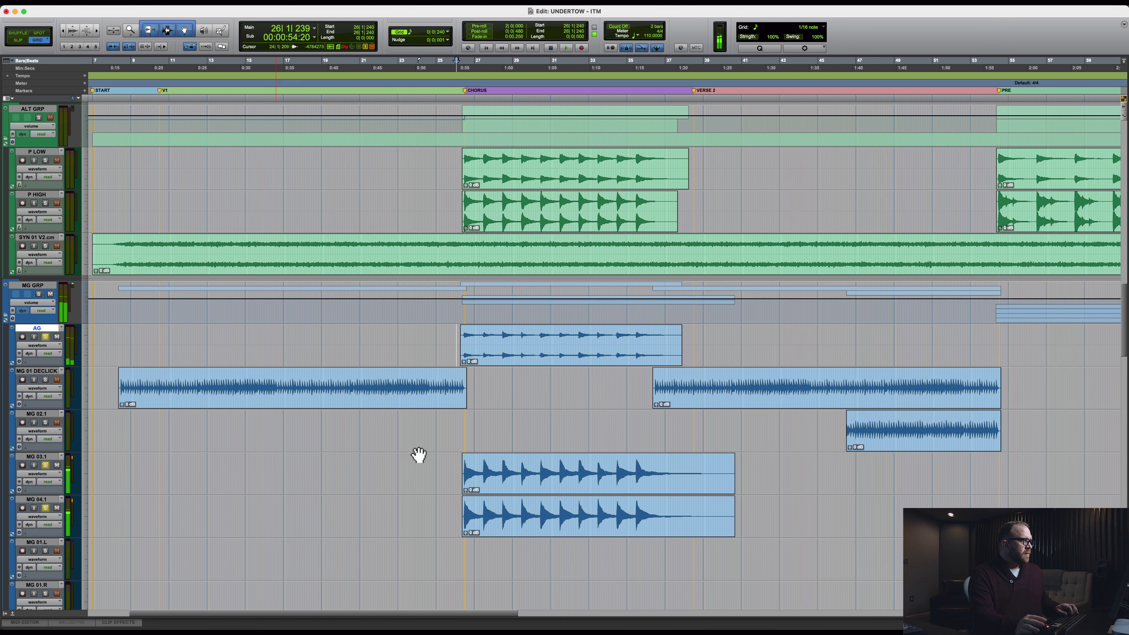
Step: Unsolo the AG track and zoom out to show the whole song, START through HITS
alt+click(45, 337)
scroll(624, 466, down, 3)
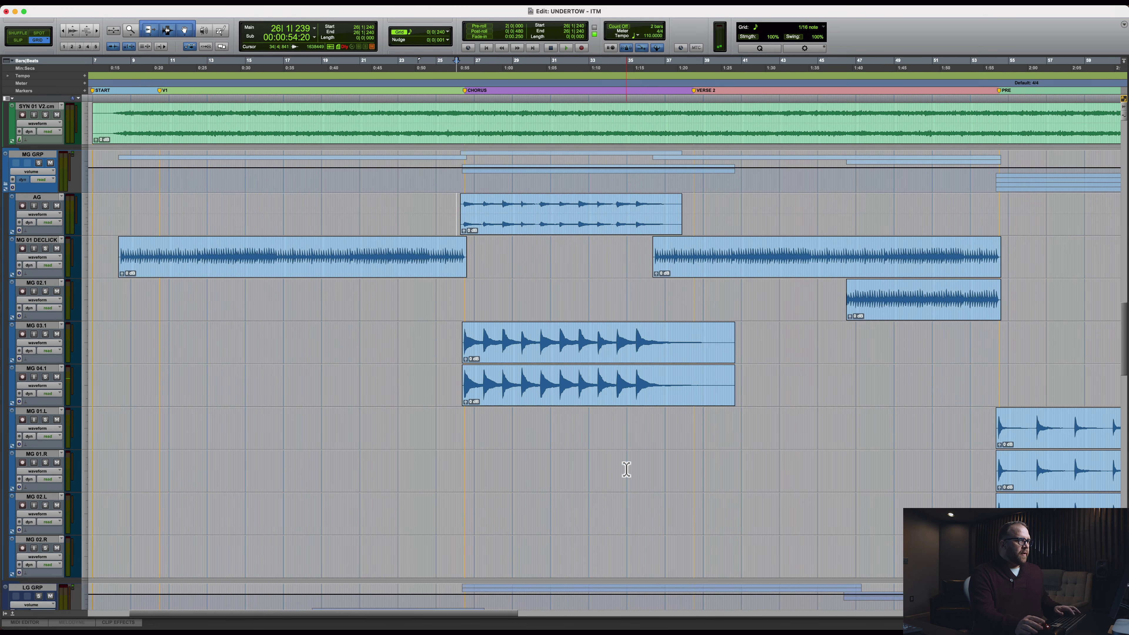
key(super+bracketleft)
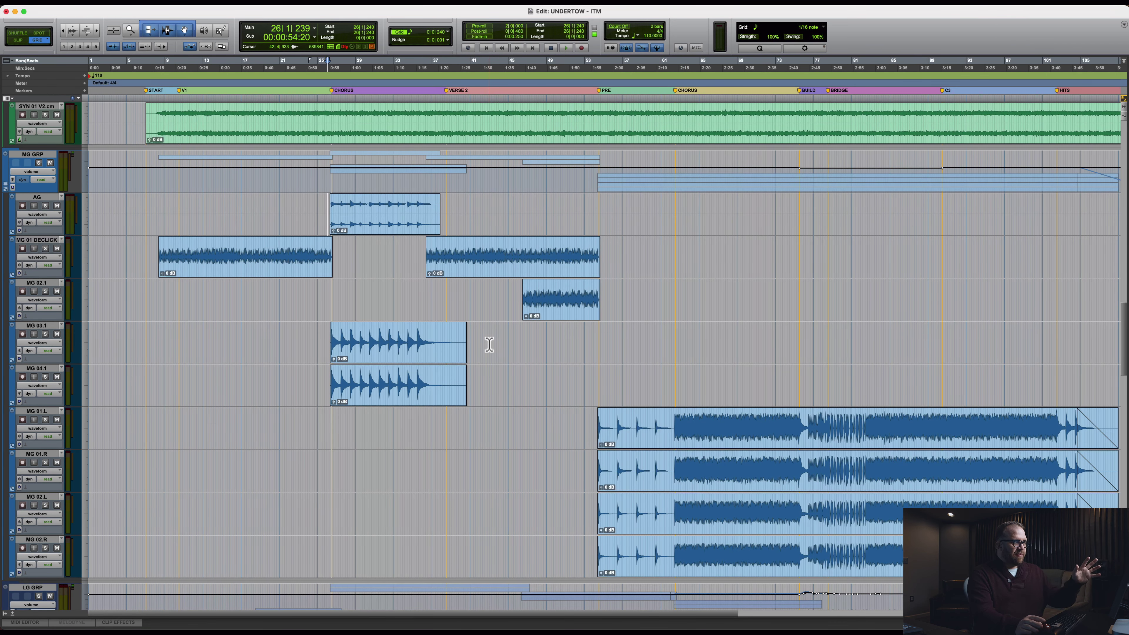